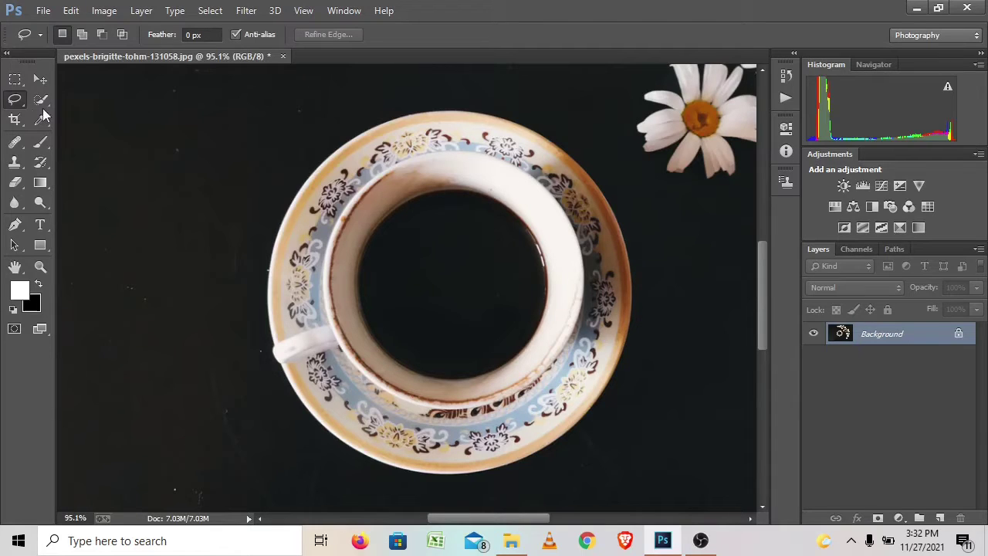
With the freehand Lasso, loop around the cup and saucer along the saucer's outer rim.
right_click(16, 102)
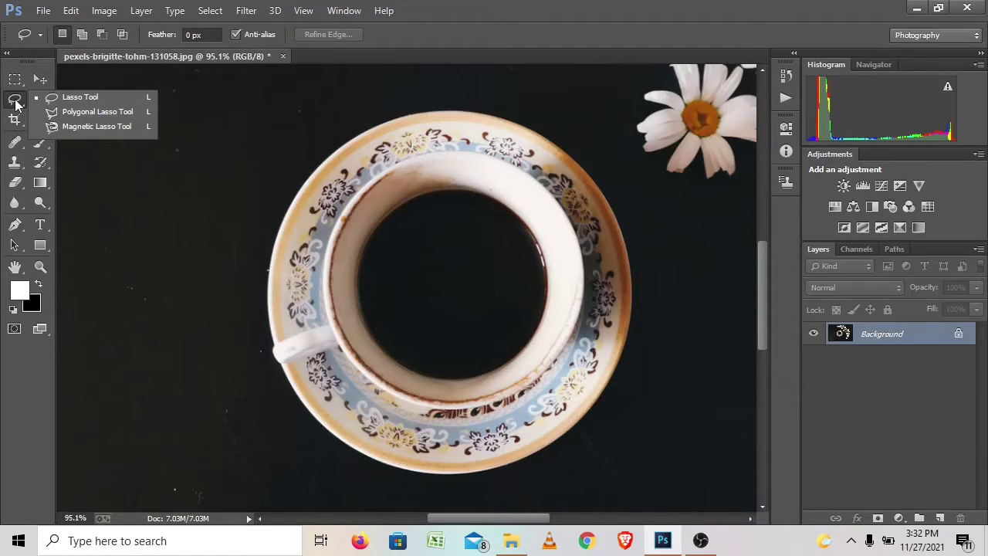
left_click(81, 99)
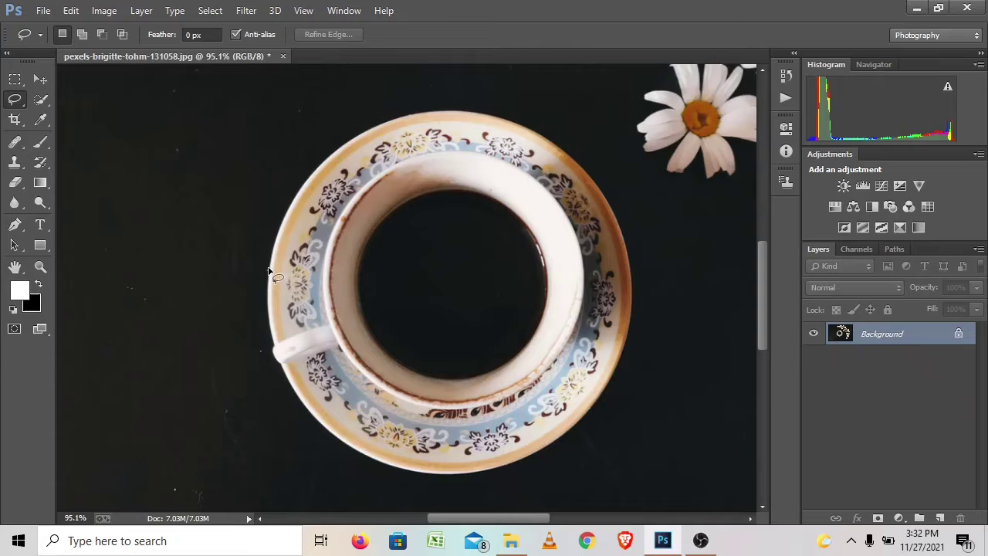
mouse_move(271, 261)
left_mouse_down()
mouse_move(294, 199)
mouse_move(393, 127)
mouse_move(468, 113)
mouse_move(568, 147)
mouse_move(622, 232)
mouse_move(640, 332)
mouse_move(565, 456)
mouse_move(468, 488)
mouse_move(386, 475)
mouse_move(329, 440)
mouse_move(280, 366)
mouse_move(268, 334)
mouse_move(270, 272)
left_mouse_up()
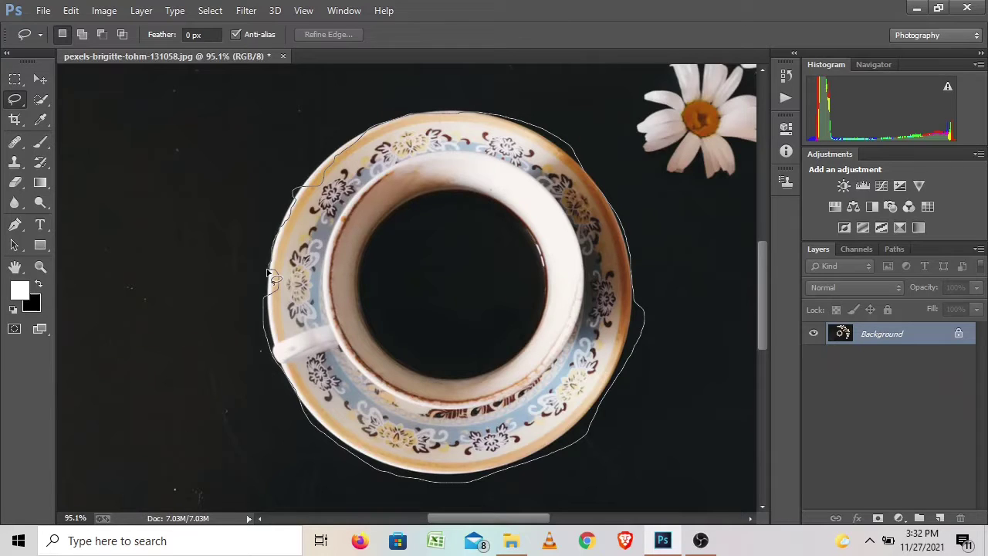
left_click_drag(270, 277, 270, 272)
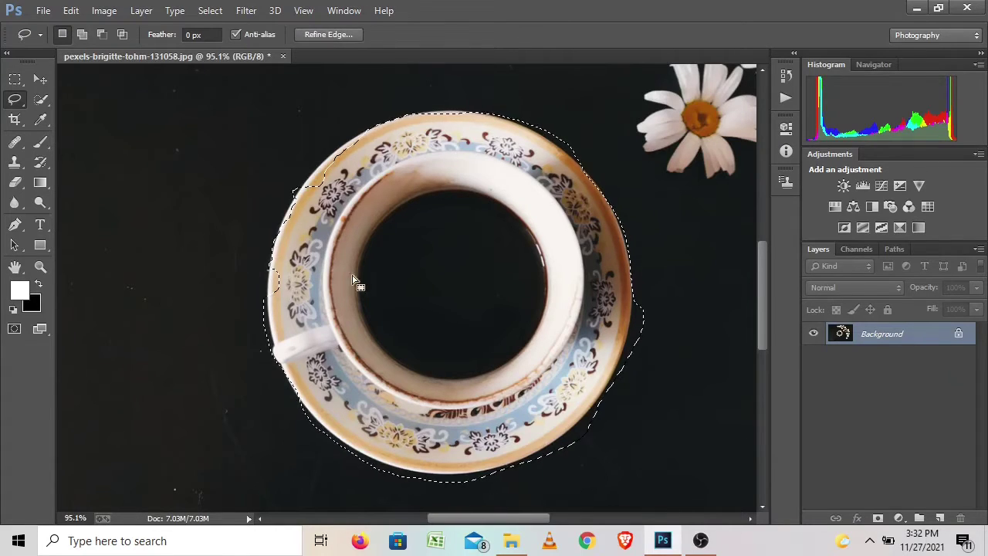
Add the left-edge dent and the cup's upper-left rim to the selection.
left_click(80, 34)
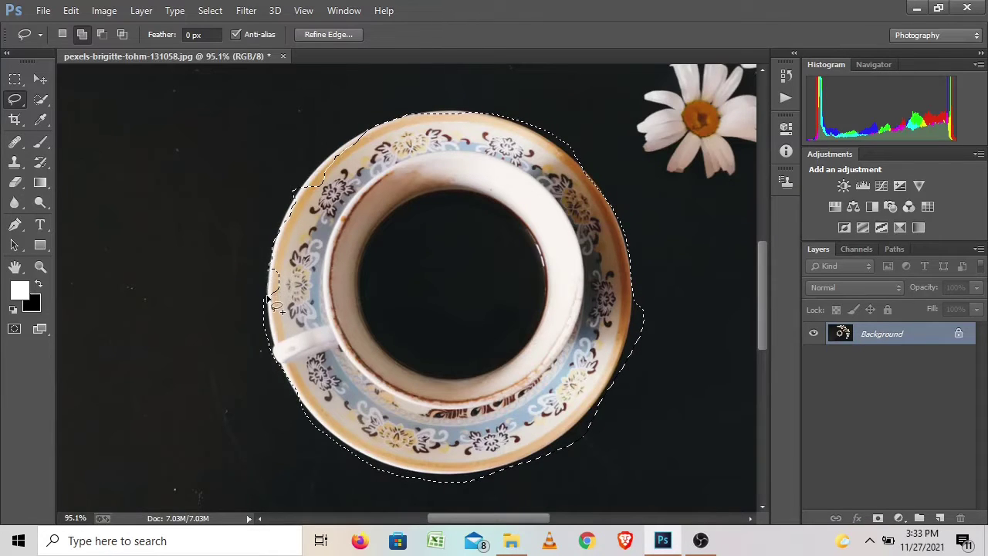
left_click_drag(268, 299, 273, 303)
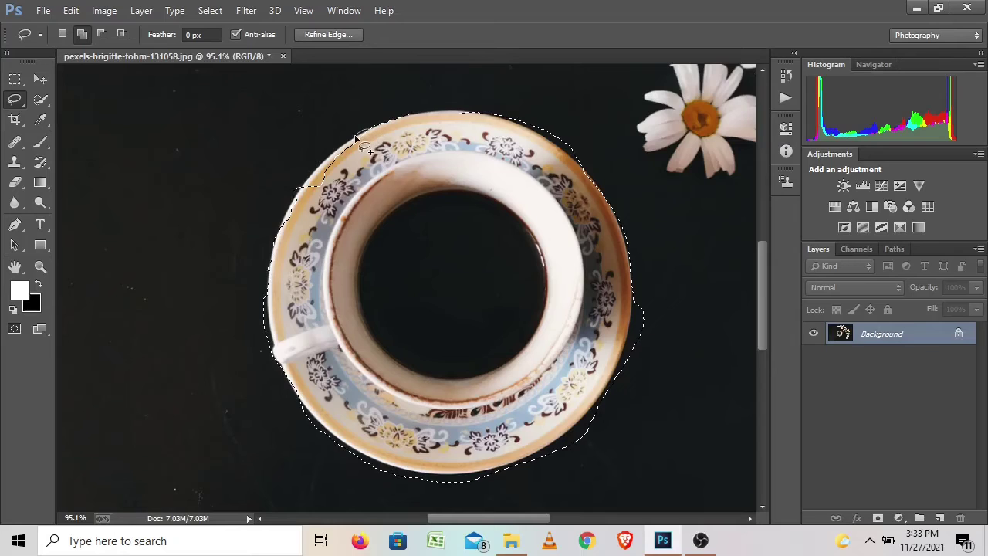
mouse_move(328, 180)
left_mouse_down()
mouse_move(376, 147)
mouse_move(369, 155)
left_mouse_up()
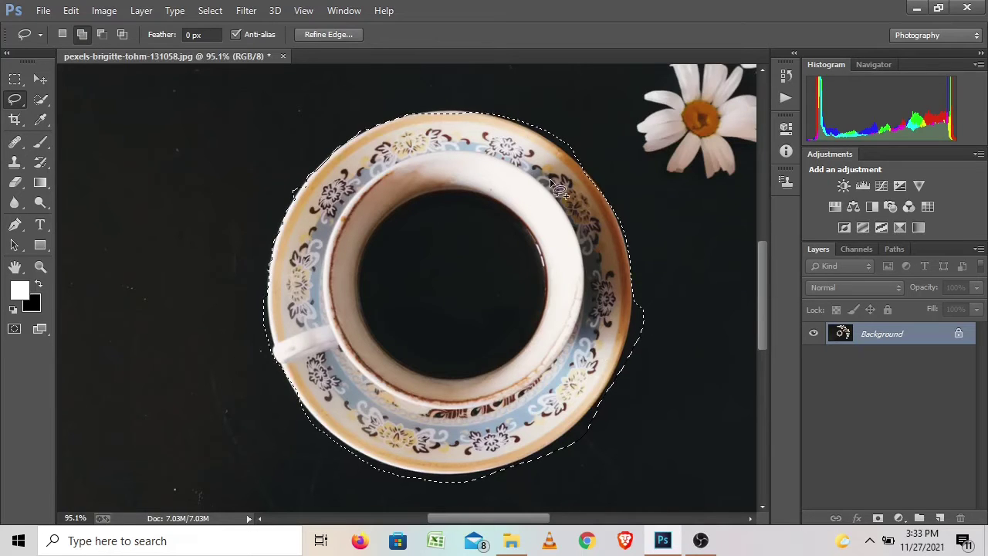
Subtract the excess along the saucer's bottom and top-right rim from the selection.
left_click(102, 34)
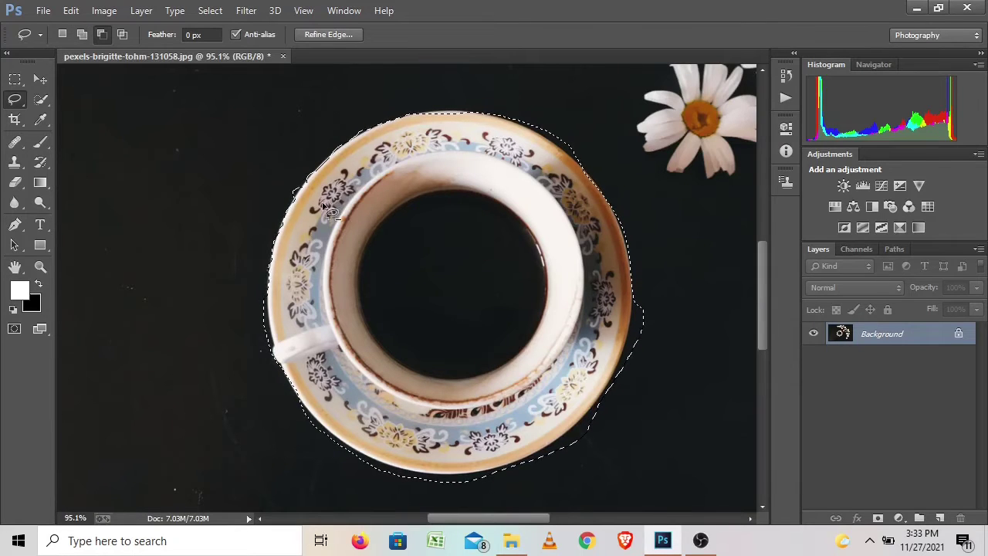
scroll(279, 340, "down", 2)
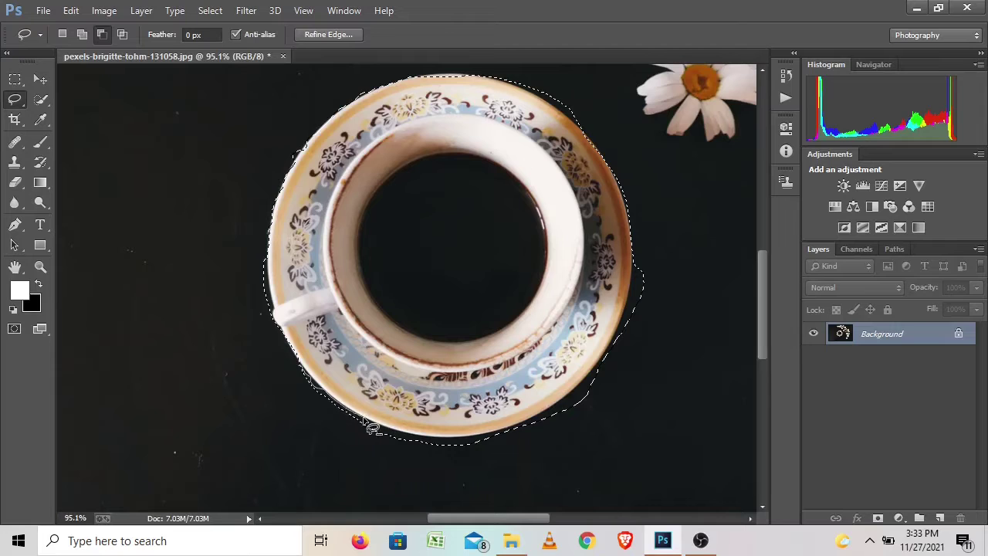
mouse_move(368, 423)
left_mouse_down()
mouse_move(420, 440)
mouse_move(528, 422)
mouse_move(610, 369)
mouse_move(642, 280)
mouse_move(682, 327)
mouse_move(282, 418)
mouse_move(297, 369)
mouse_move(231, 366)
left_mouse_up()
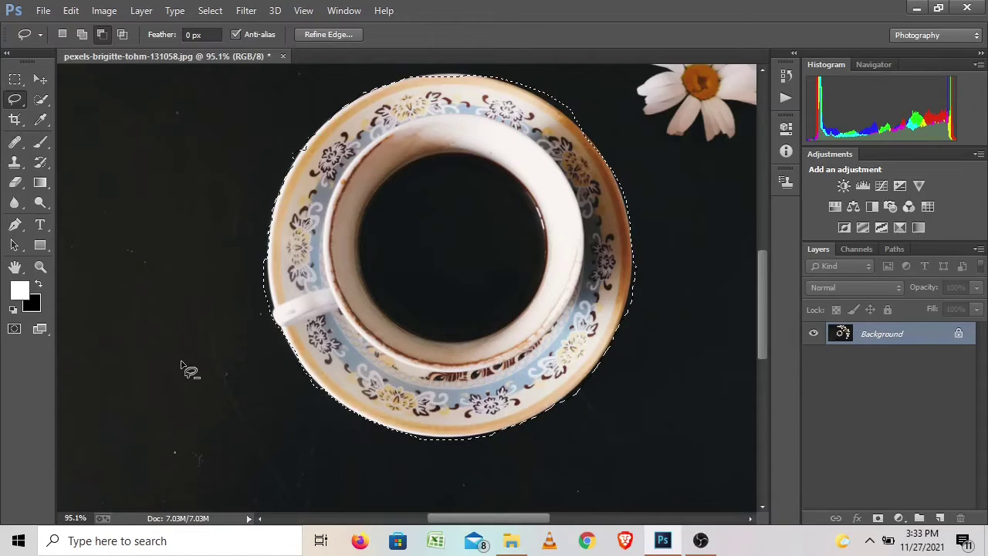
scroll(614, 143, "up", 1)
scroll(603, 170, "up", 2)
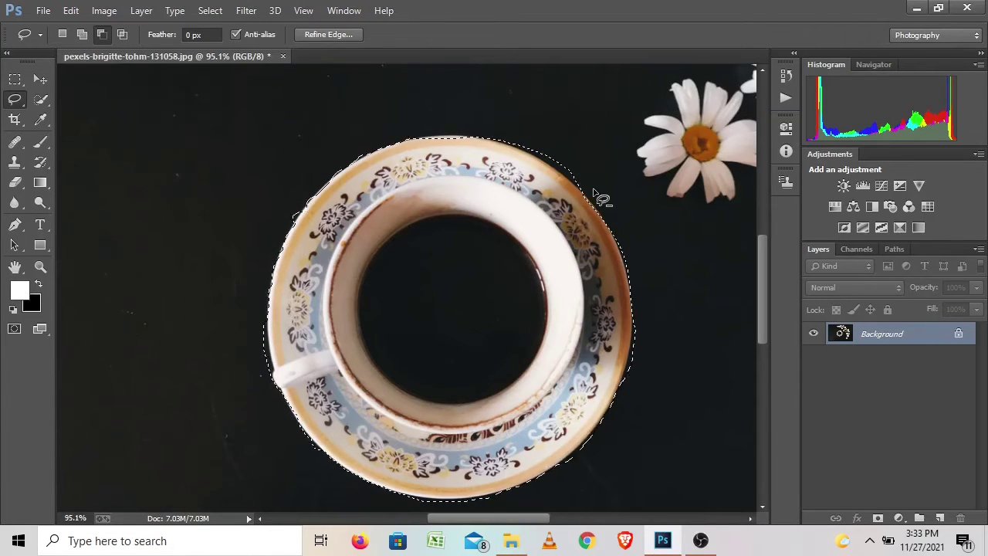
mouse_move(594, 192)
left_mouse_down()
mouse_move(508, 145)
mouse_move(603, 194)
left_mouse_up()
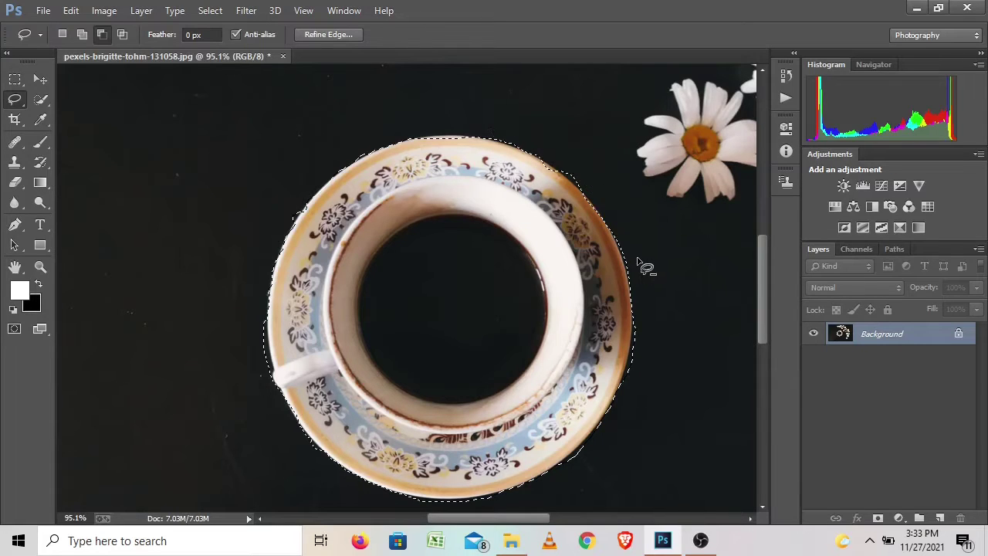
scroll(634, 262, "down", 1)
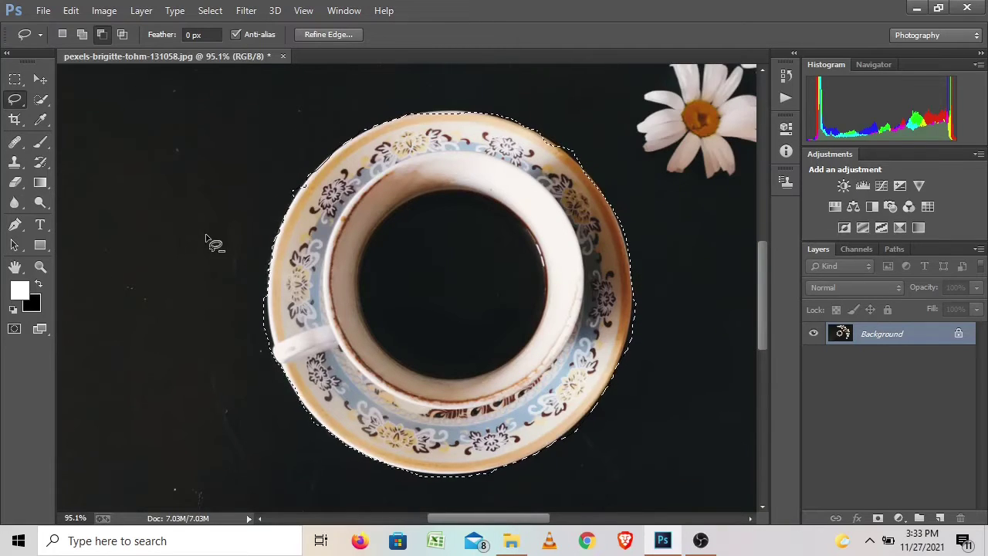
scroll(209, 240, "up", 1)
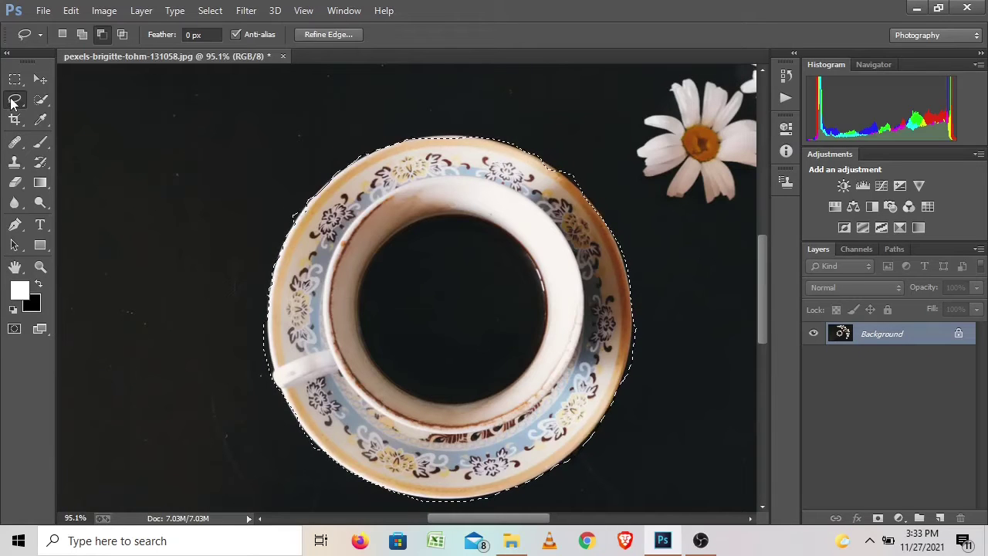
Try intersecting the selection with a loop over the cup's upper half, then undo it.
right_click(12, 99)
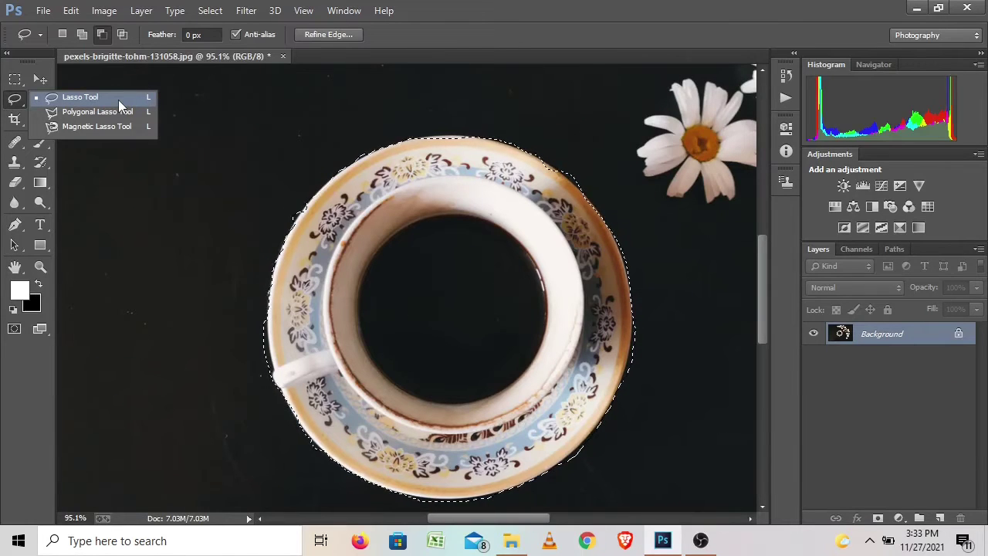
scroll(118, 99, "down", 1)
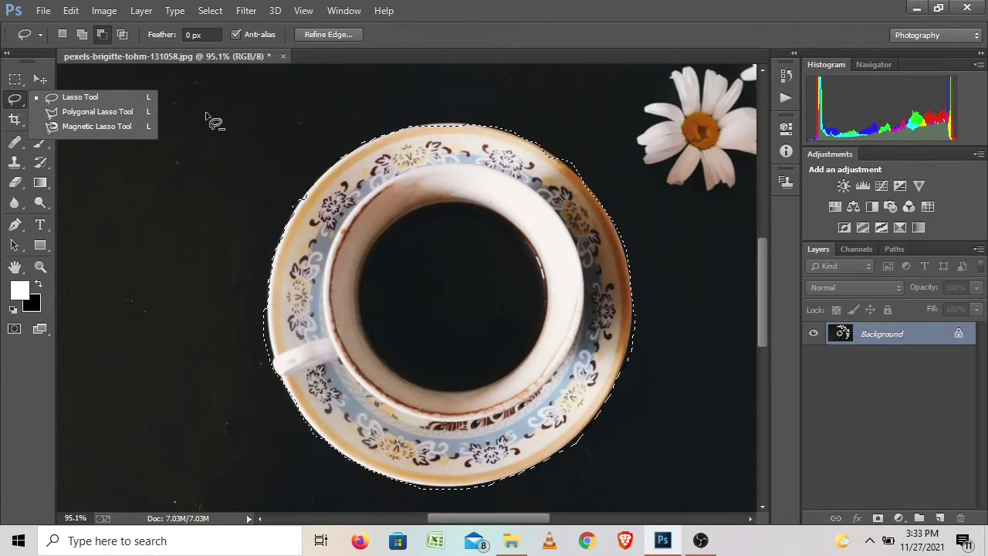
left_click(139, 53)
scroll(115, 74, "up", 1)
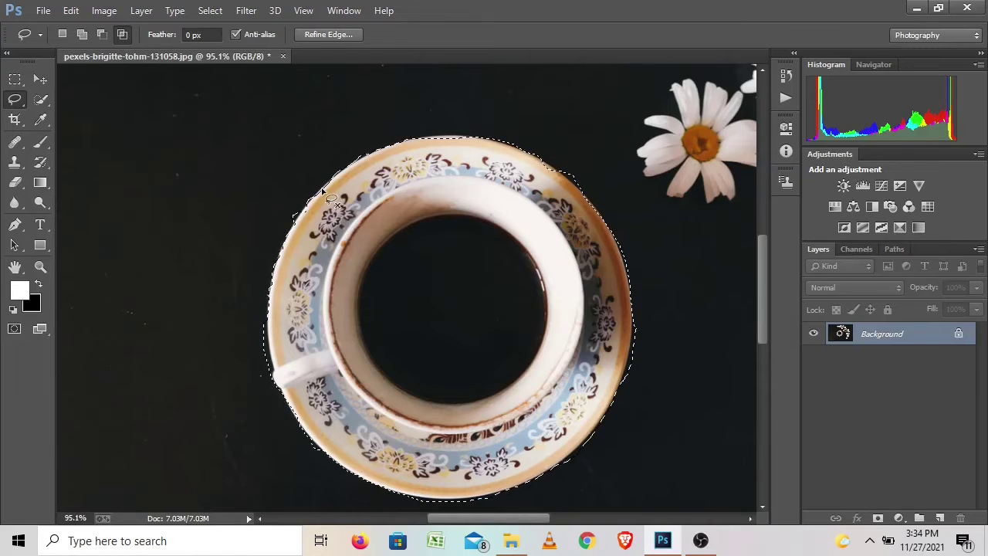
mouse_move(511, 102)
left_mouse_down()
mouse_move(372, 100)
mouse_move(536, 114)
mouse_move(507, 101)
left_mouse_up()
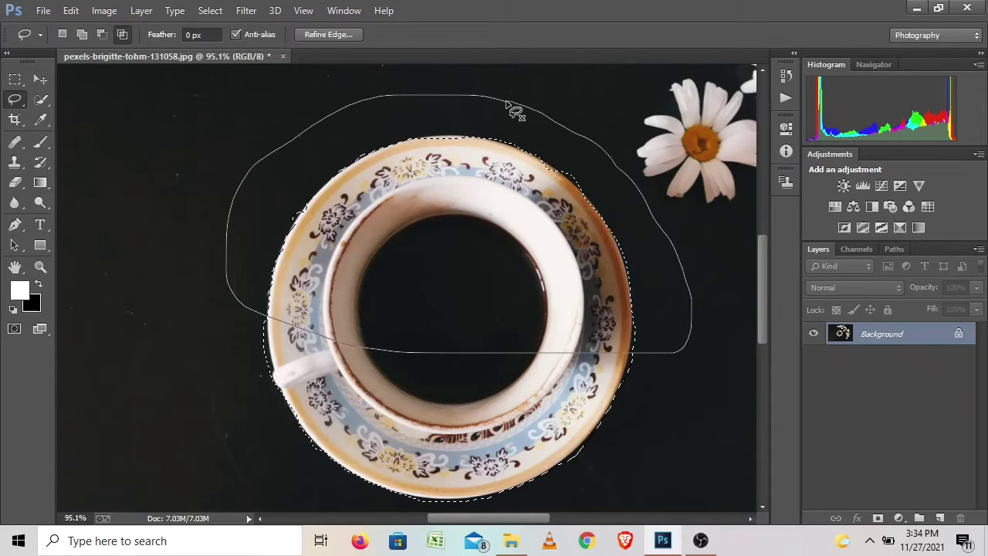
left_click_drag(509, 105, 506, 102)
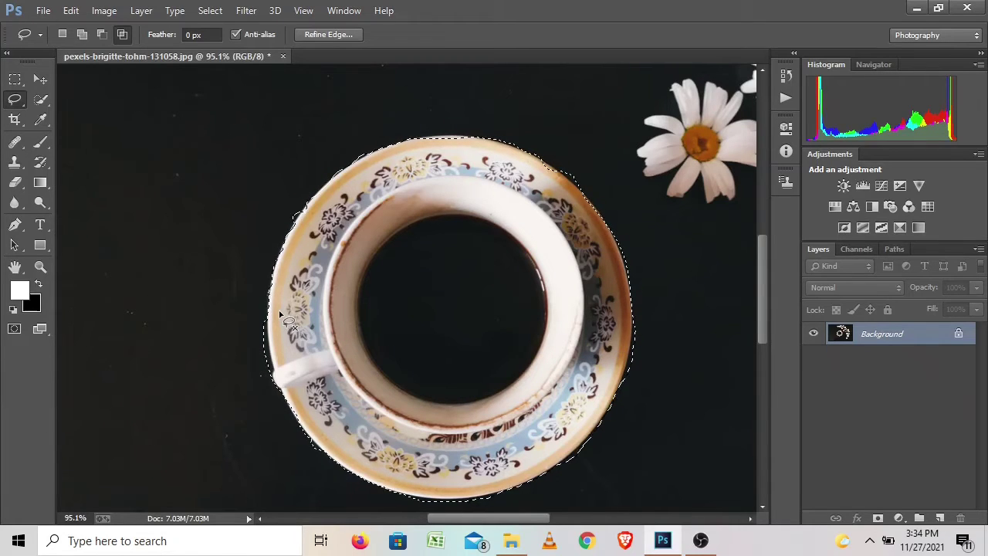
key("ctrl+z")
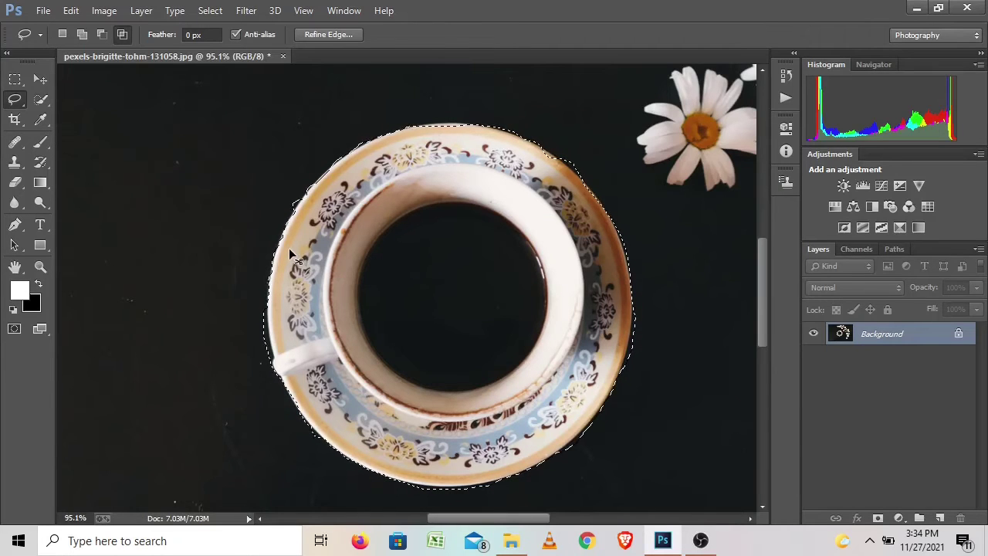
Deselect the cup-and-saucer selection, then restore it with Reselect.
key("ctrl+d")
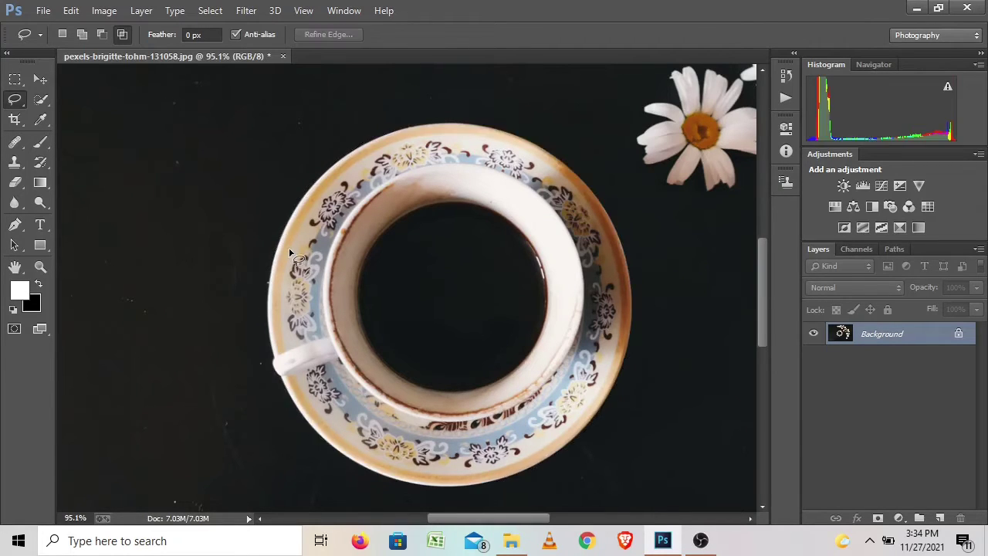
scroll(424, 273, "up", 1)
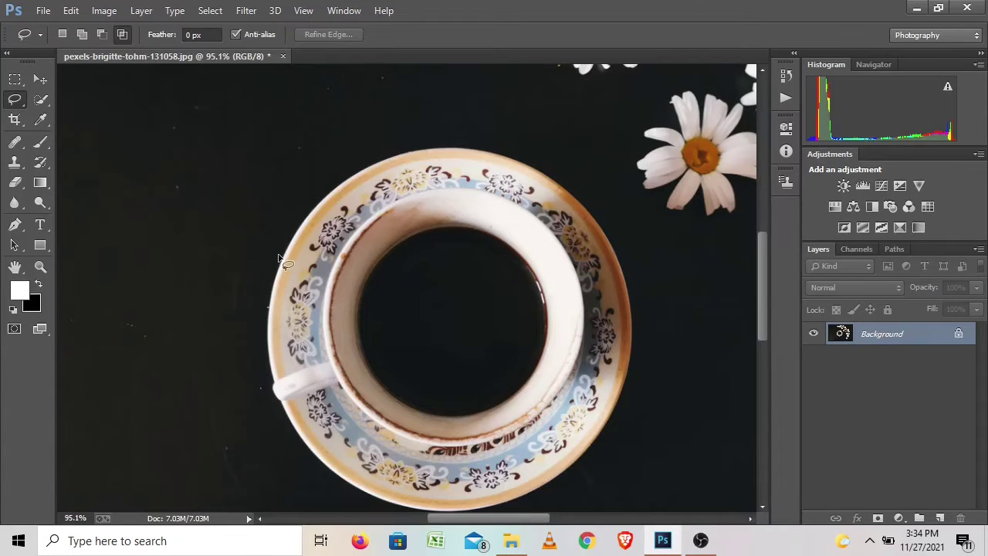
key("ctrl+shift+d")
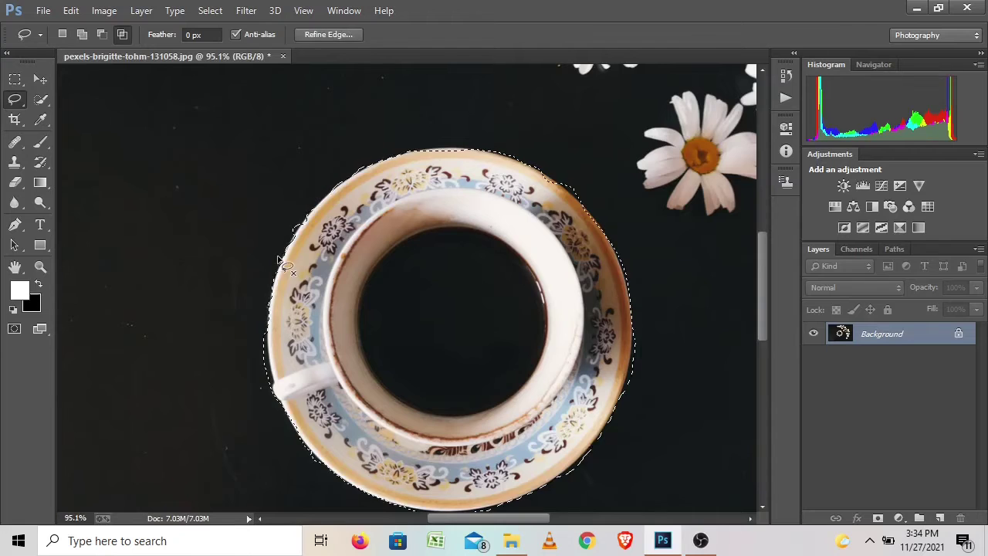
scroll(266, 263, "down", 1)
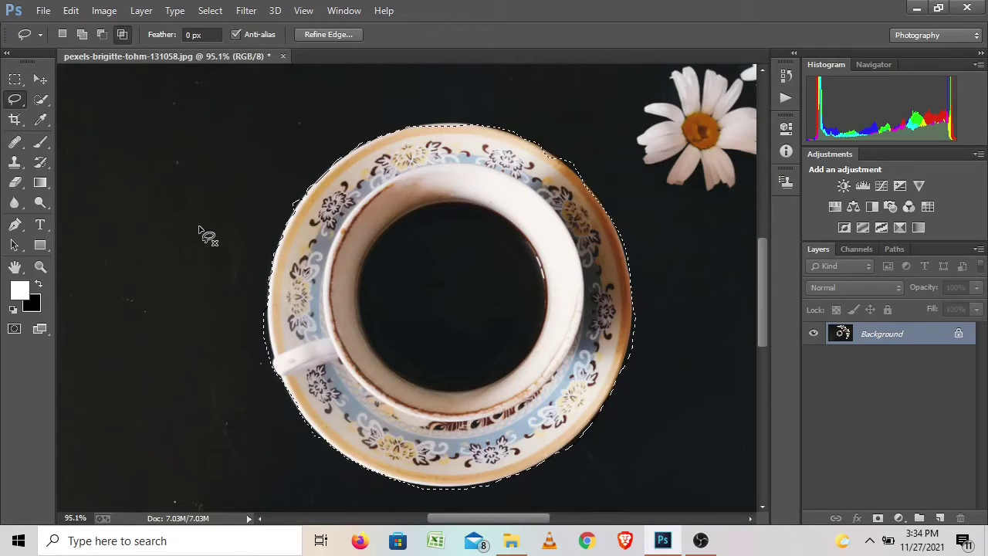
Test Shift and Alt lasso modifiers, subtracting a small area at the saucer's left edge.
left_click(64, 34)
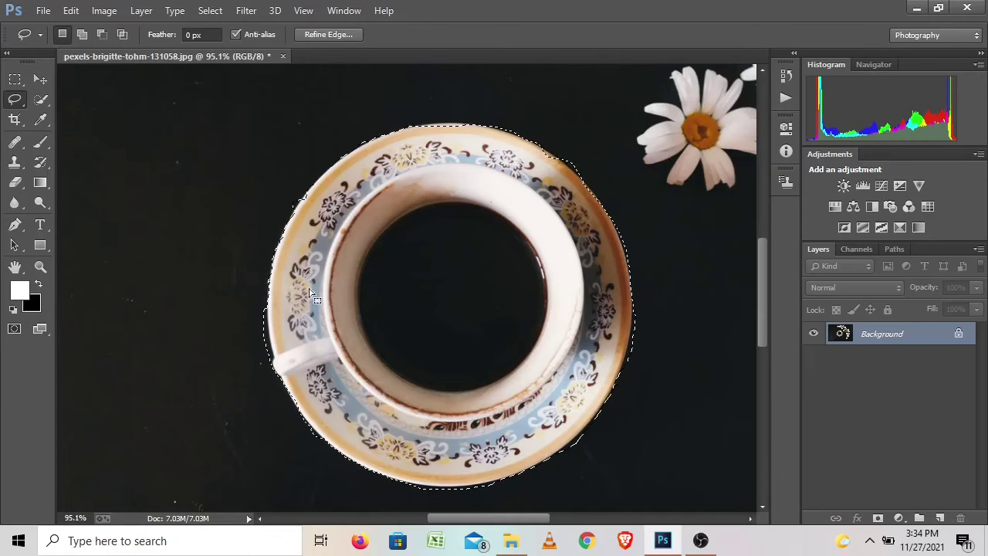
key("shift")
key("alt")
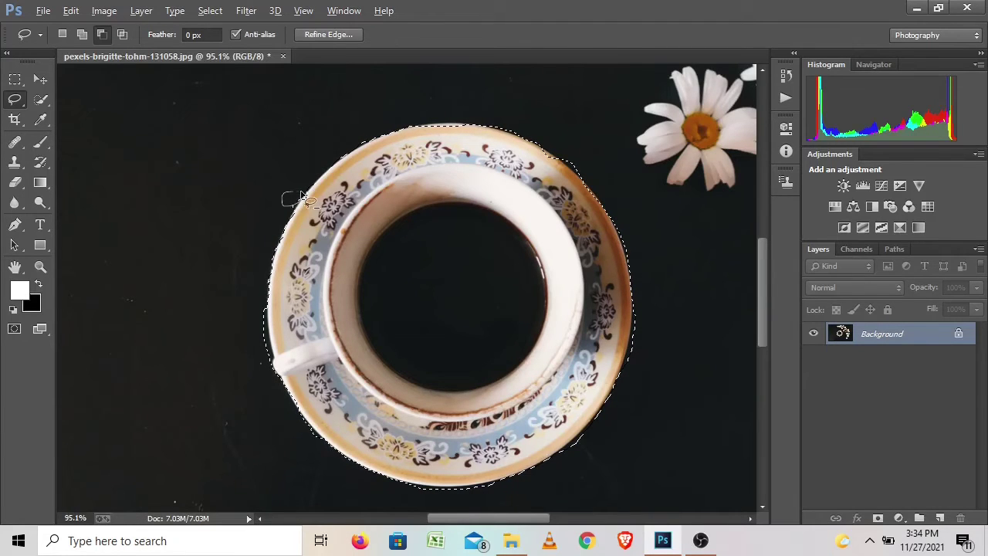
left_click_drag(307, 199, 306, 202)
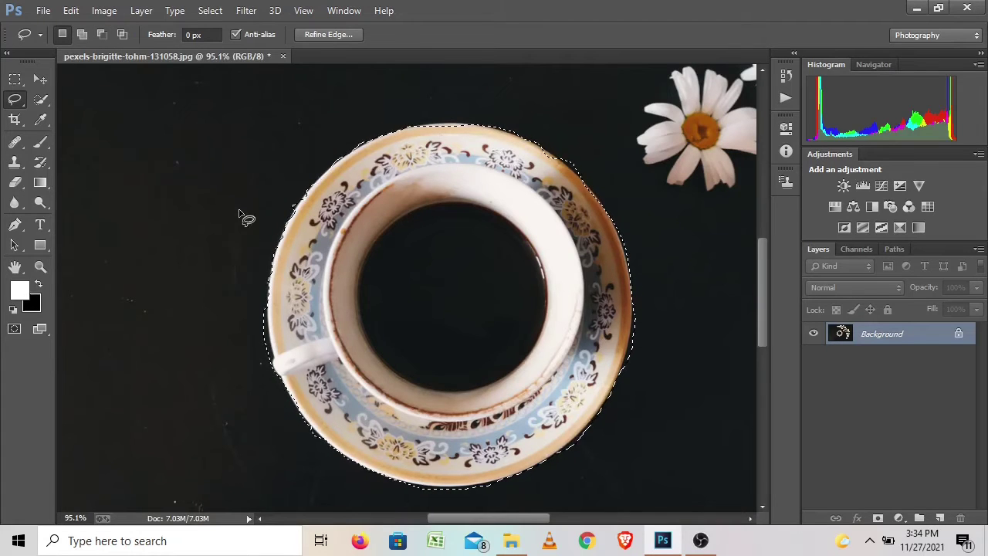
key("shift")
key("shift+alt")
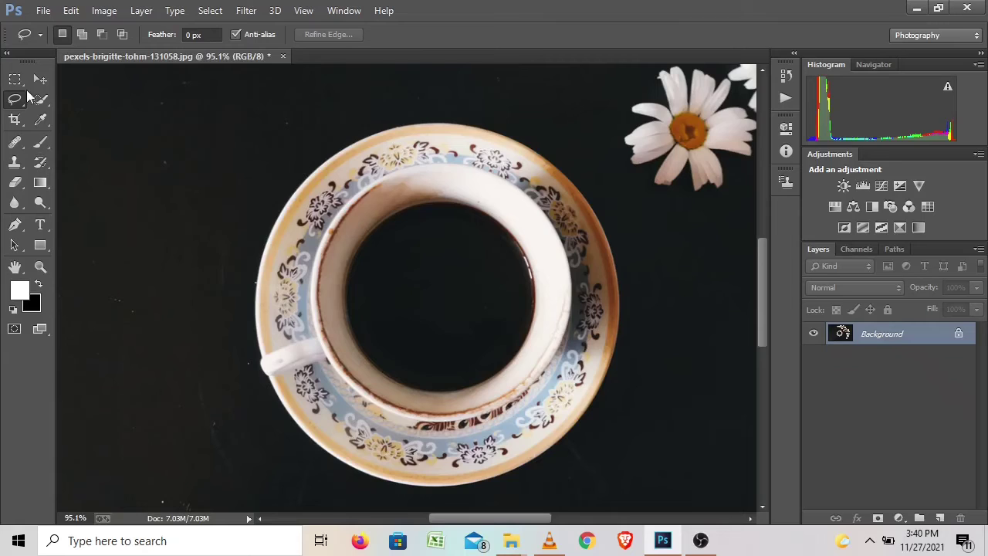
With the Polygonal Lasso, outline the saucer's top and right rim, close it, then clear it.
right_click(21, 104)
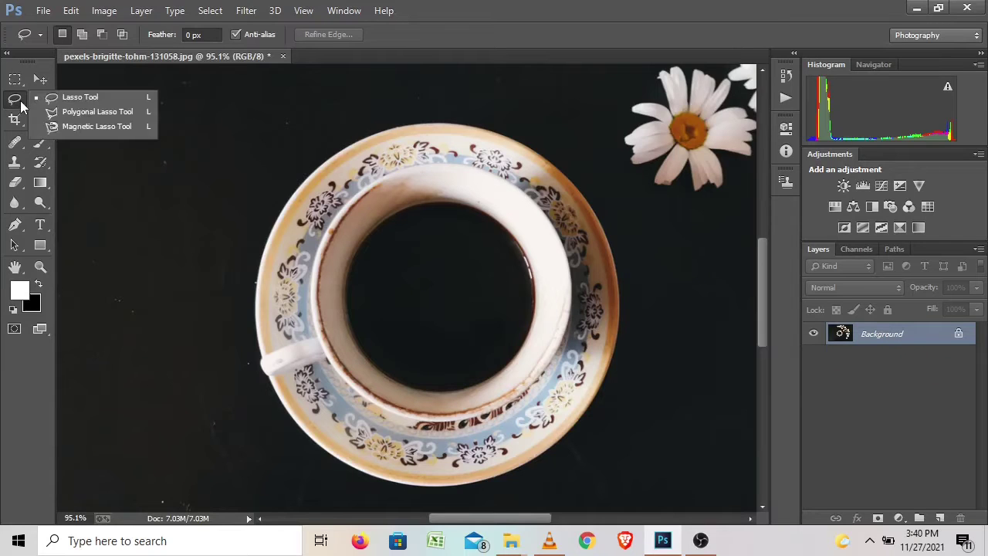
left_click(105, 113)
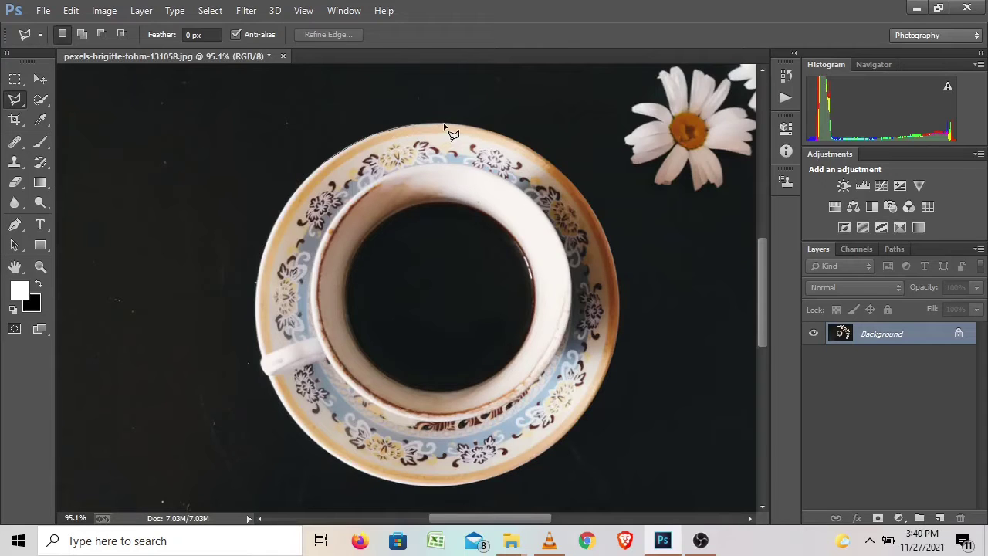
mouse_move(444, 124)
left_mouse_down()
mouse_move(490, 133)
mouse_move(581, 194)
left_mouse_up()
left_click(610, 233)
left_click(617, 334)
left_click(323, 164)
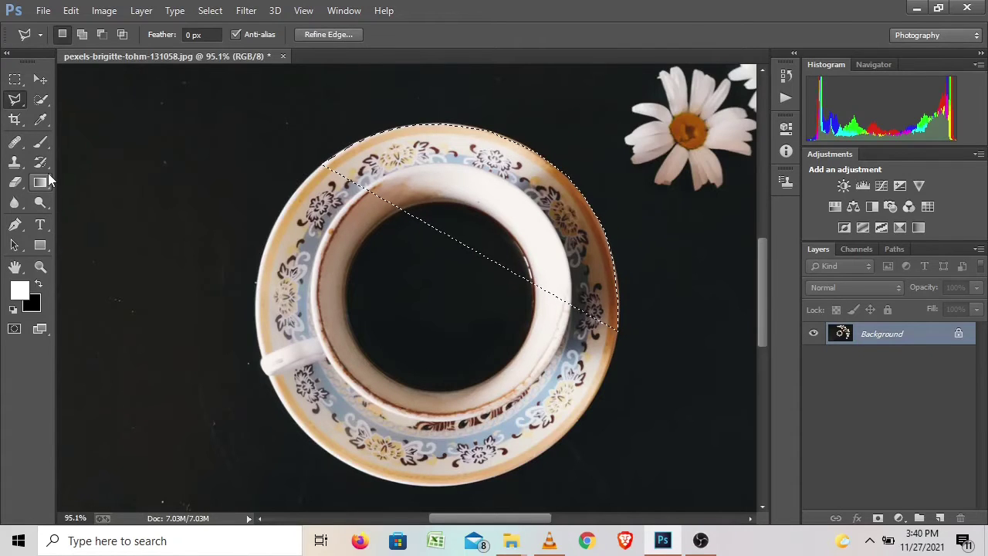
left_click(331, 172)
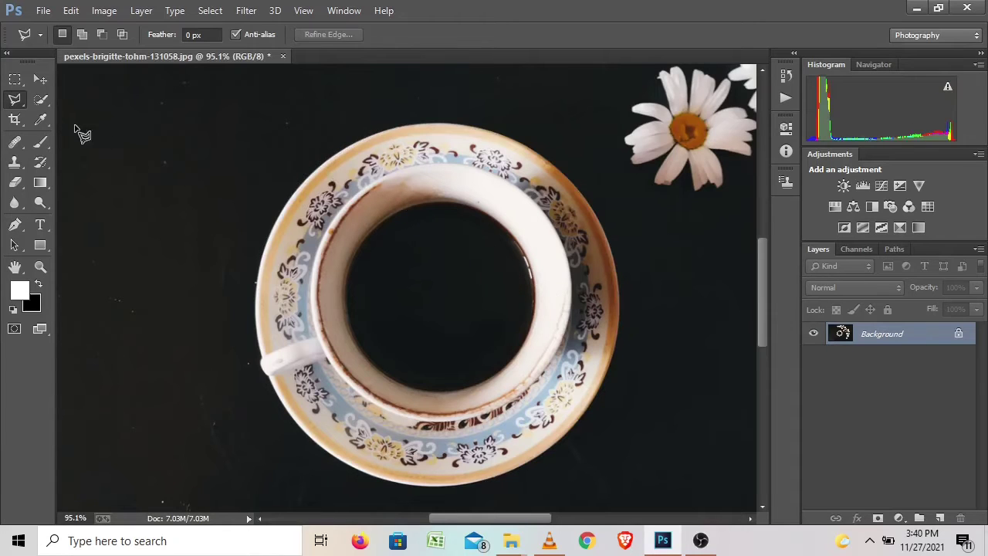
Trace the saucer's outer rim with the Magnetic Lasso at 0 px feather.
right_click(13, 103)
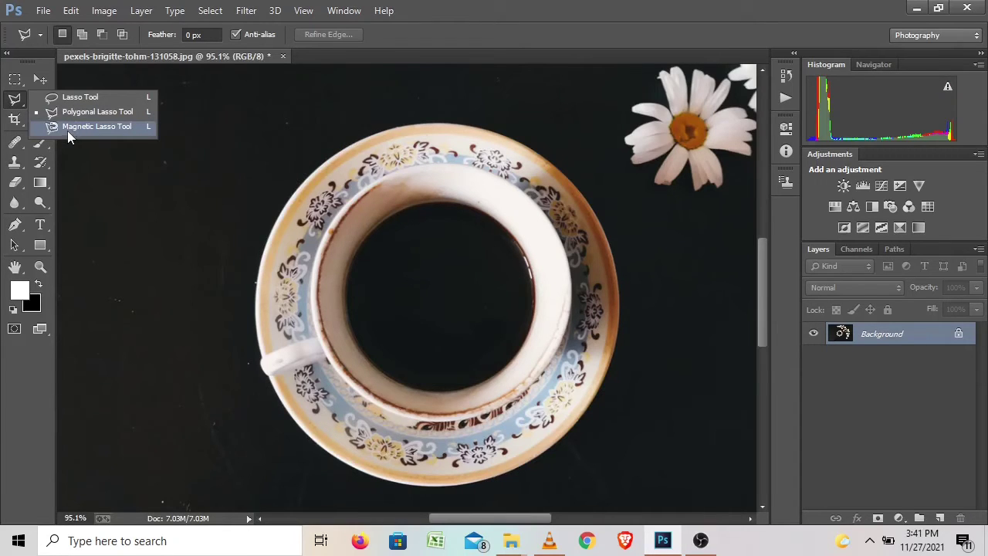
left_click(72, 127)
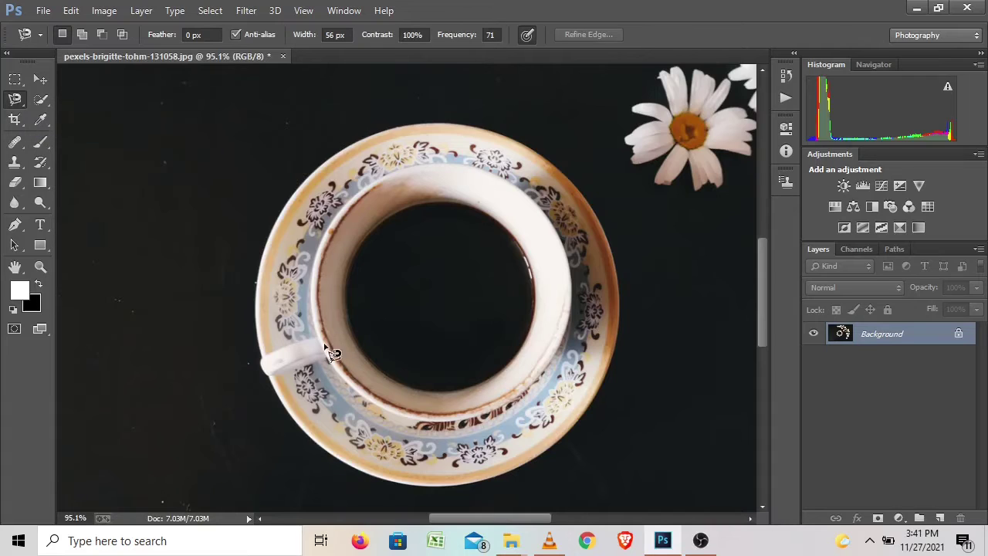
left_click(258, 277)
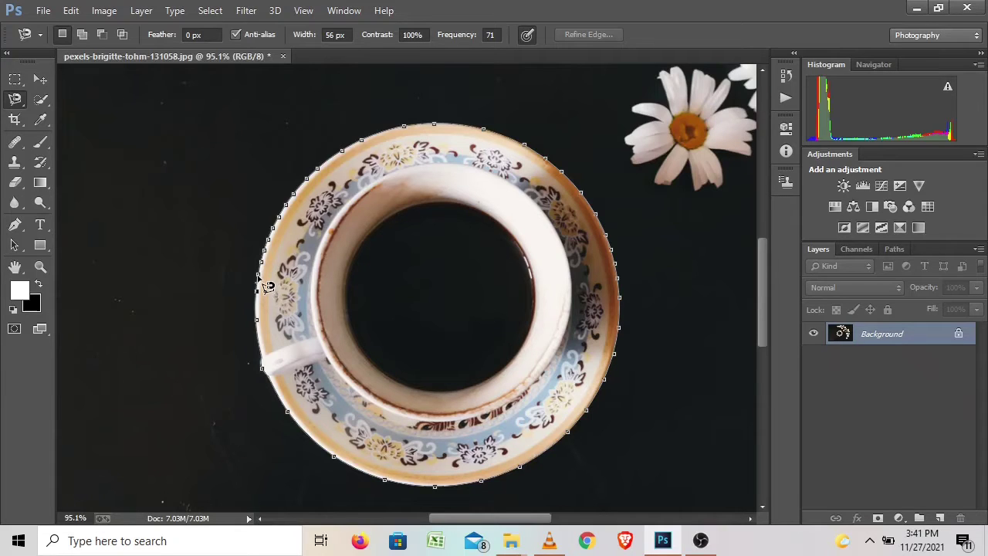
left_click(266, 286)
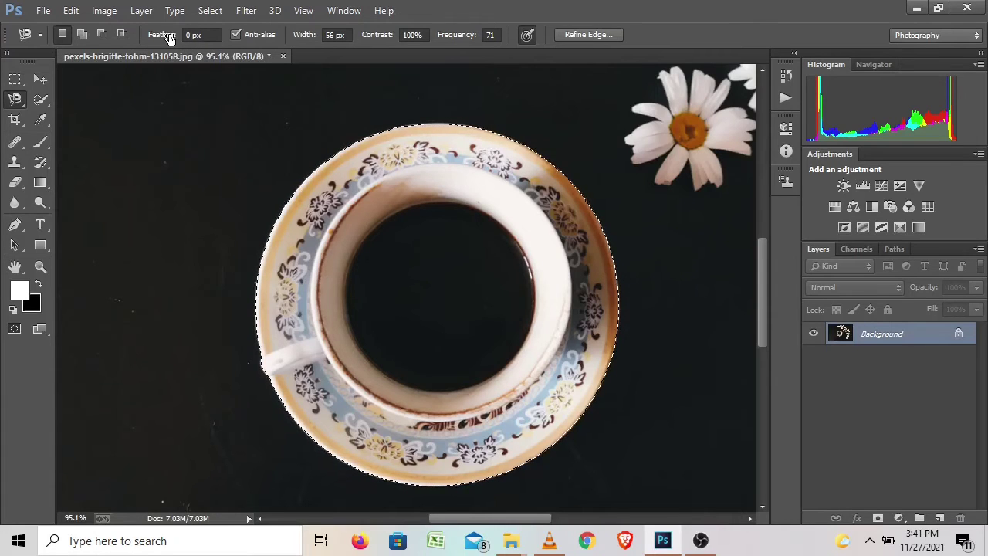
Copy the magnetic-lasso selection of the cup and saucer onto Layer 1.
scroll(364, 201, "down", 1)
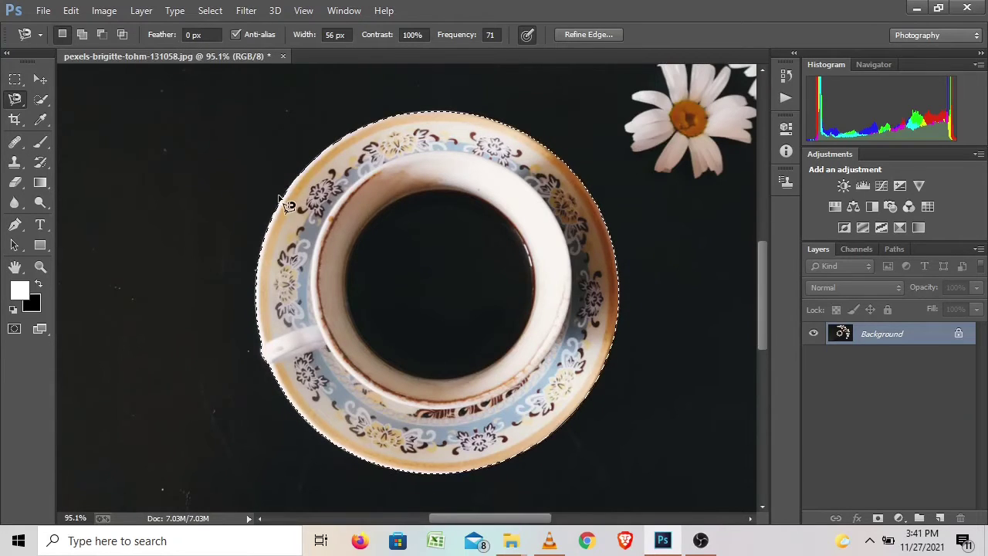
scroll(370, 202, "up", 1)
scroll(393, 202, "down", 1)
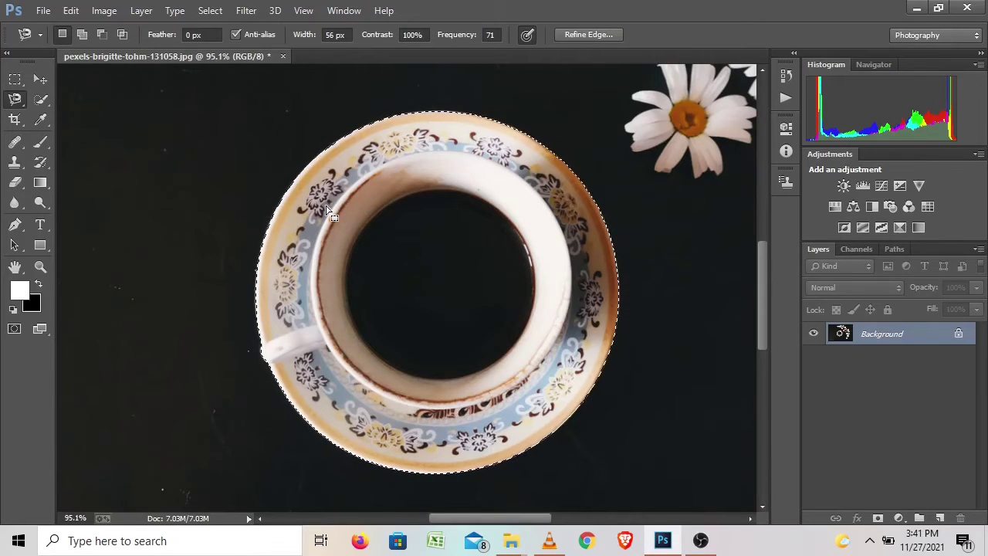
key("ctrl+j")
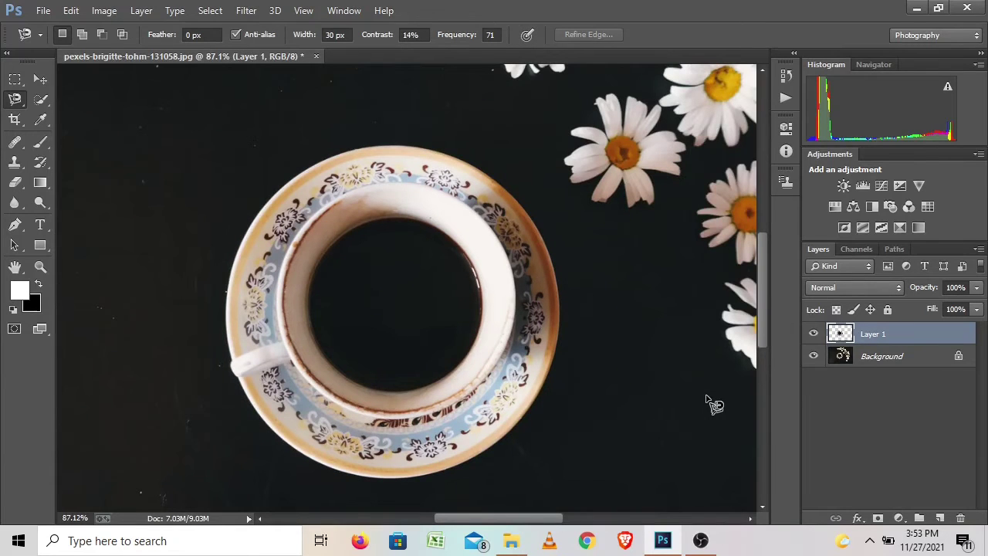
Hide and reshow the Background to view the cut-out, then make Background active.
left_click(814, 357)
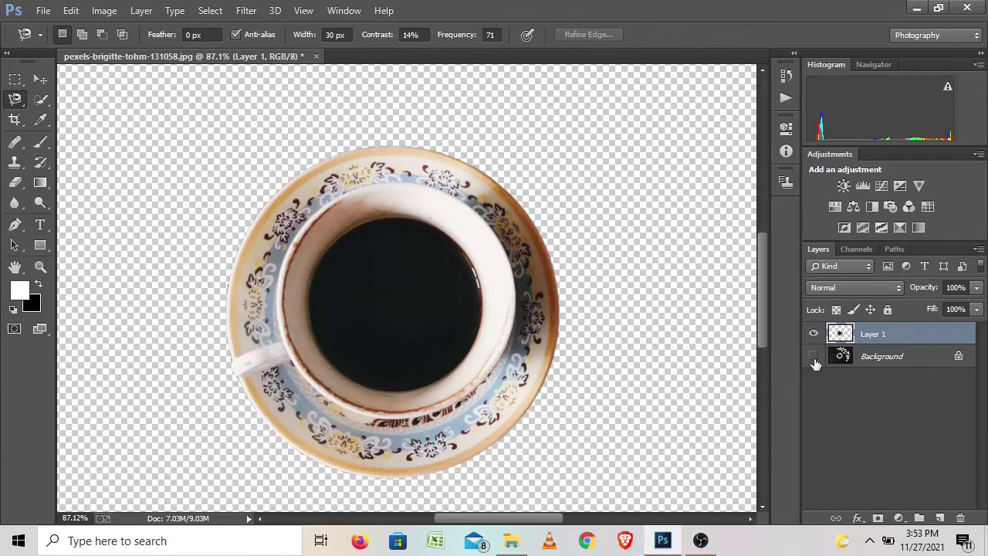
left_click(814, 356)
left_click(889, 359)
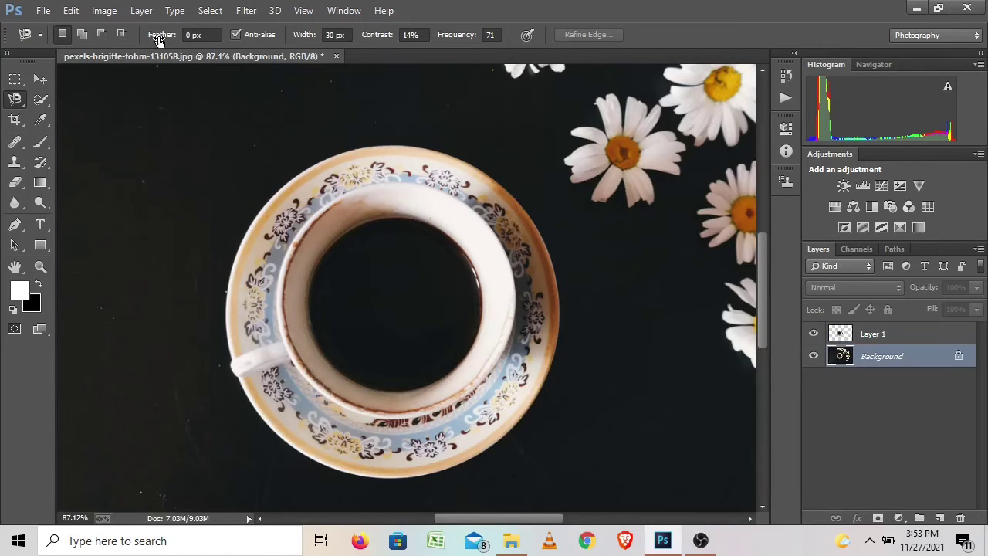
Cut out the cup and saucer with a 20 px-feathered Magnetic Lasso onto Layer 2.
left_click(190, 34)
type("20")
left_click(307, 172)
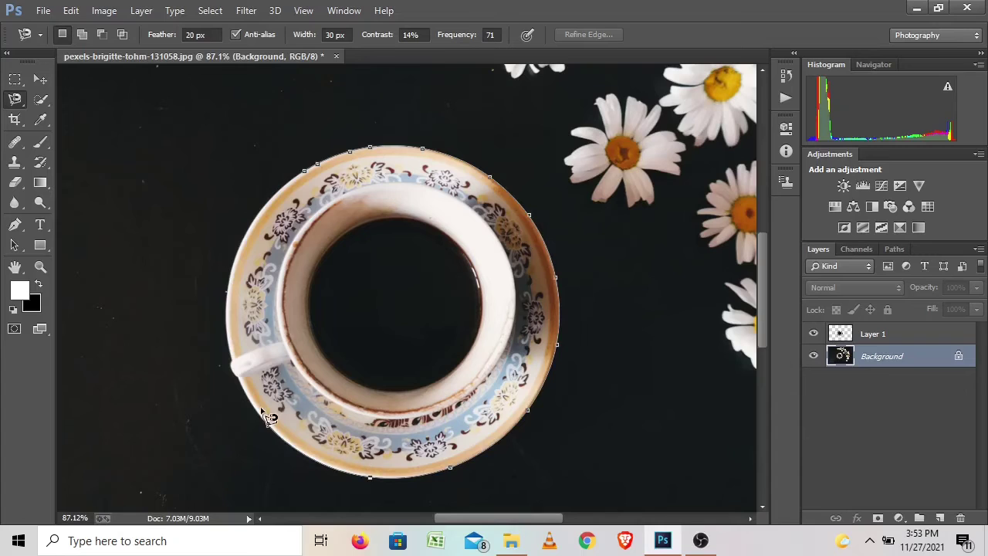
left_click(307, 172)
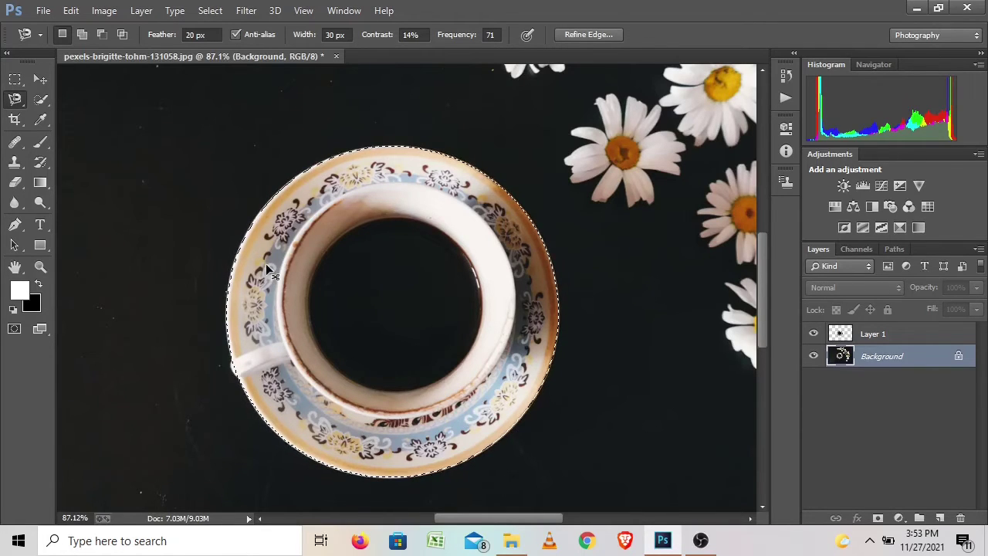
key("ctrl+j")
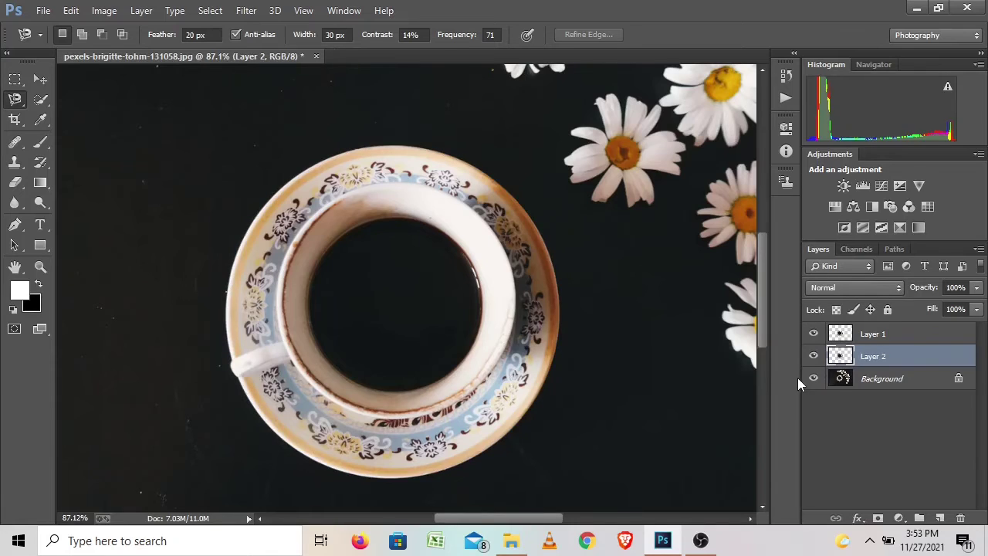
From the Background, trace the saucer at 50 px feather and copy it to Layer 3.
left_click(843, 384)
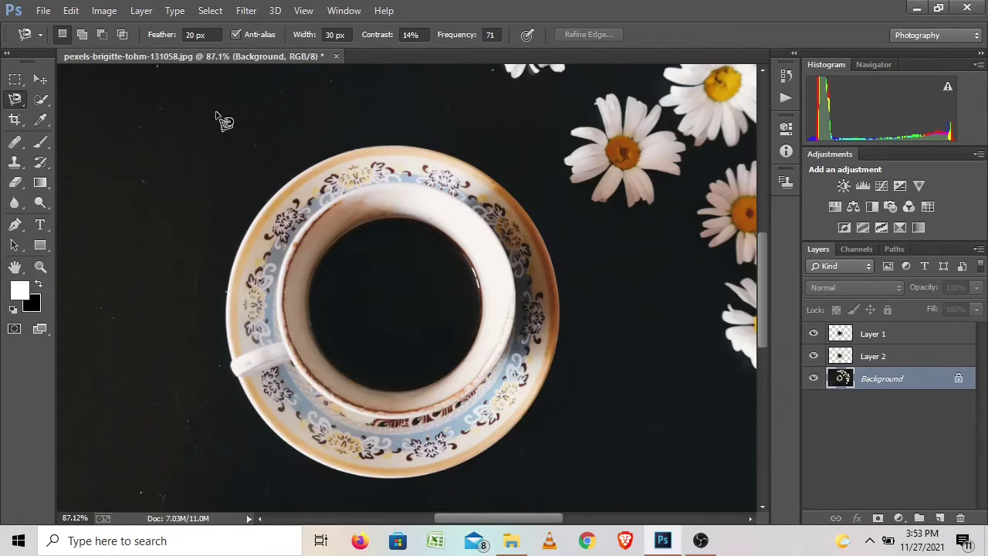
key("Return")
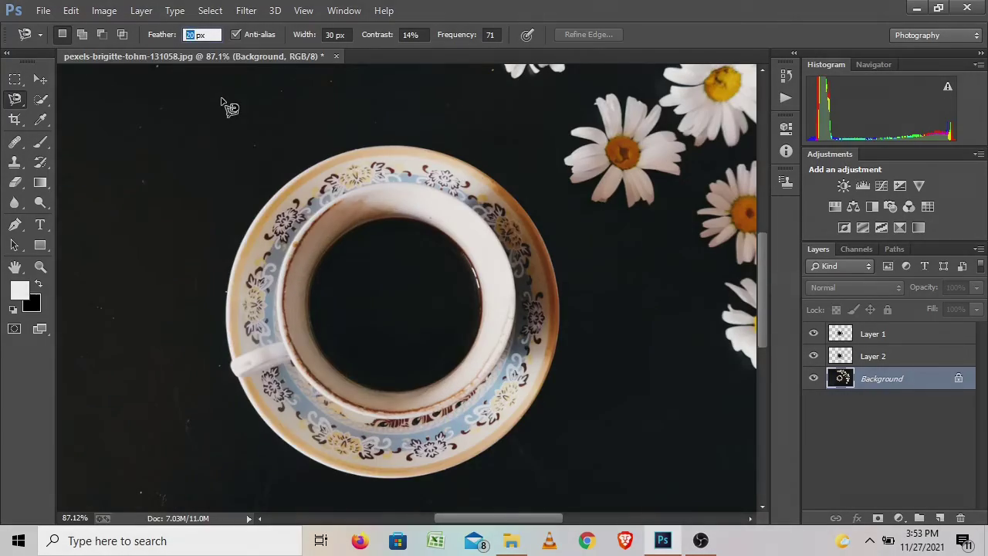
type("50")
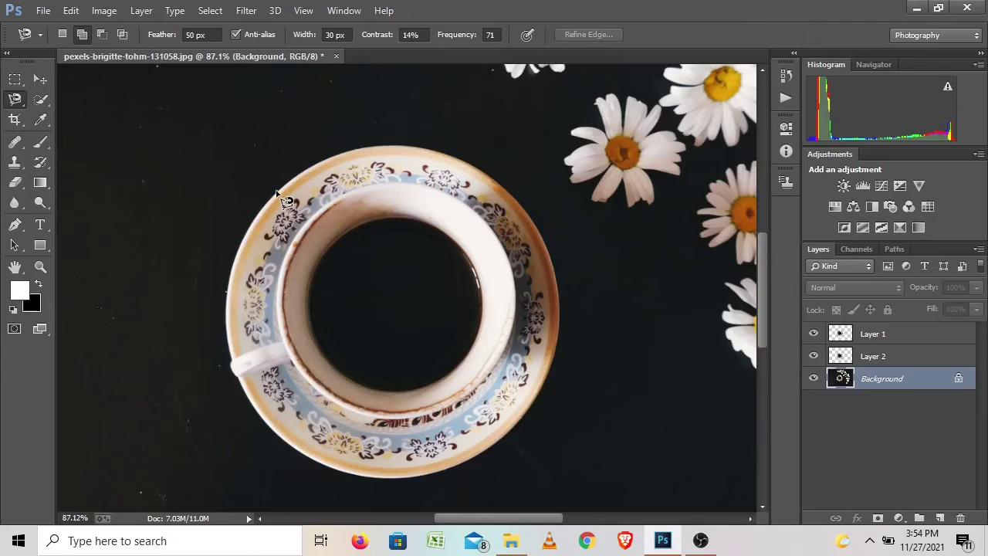
left_click(276, 190)
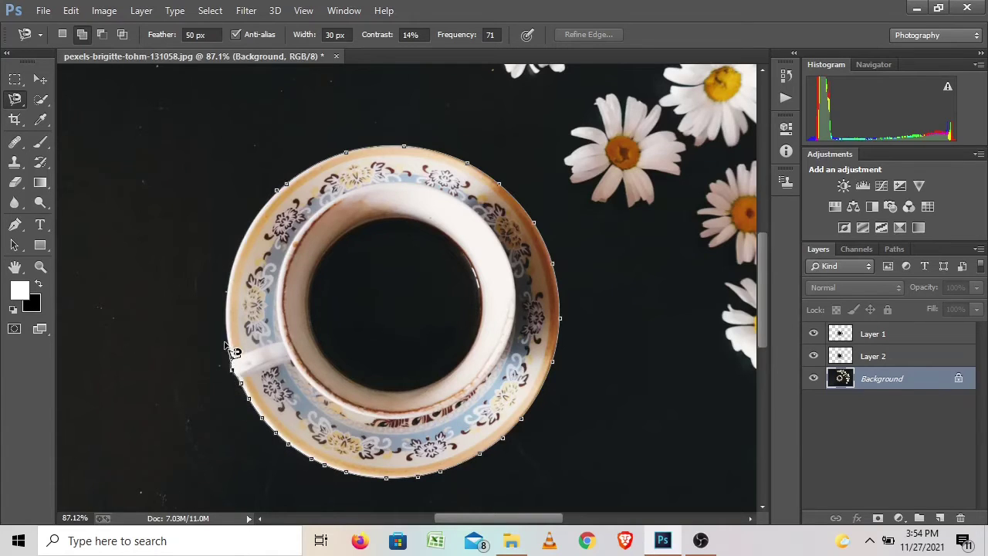
left_click(286, 201)
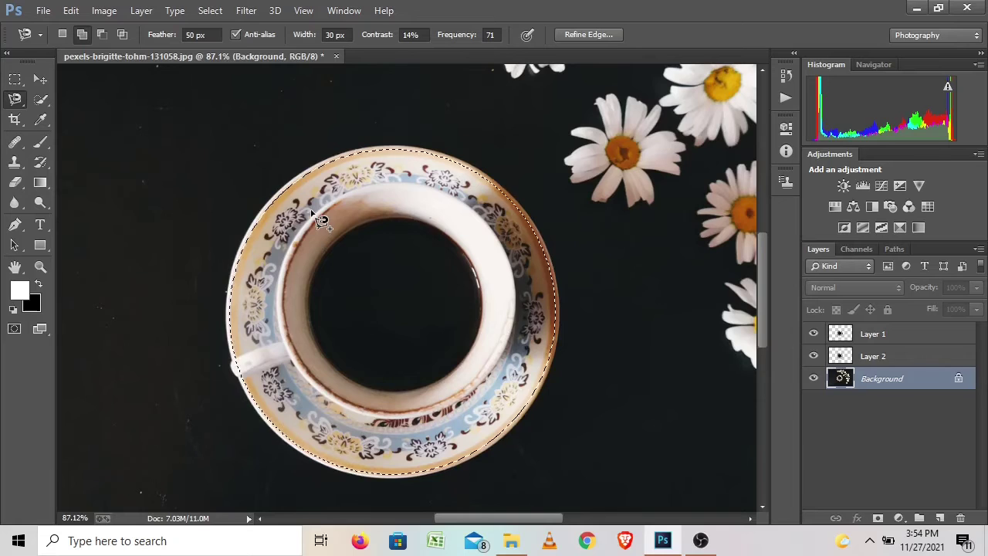
key("ctrl+shift+alt+n")
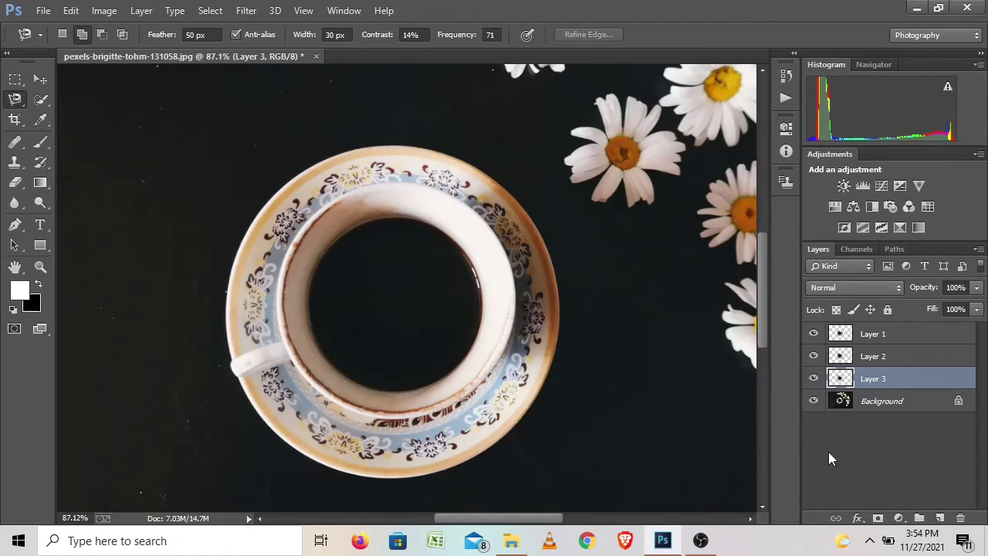
left_click(874, 435)
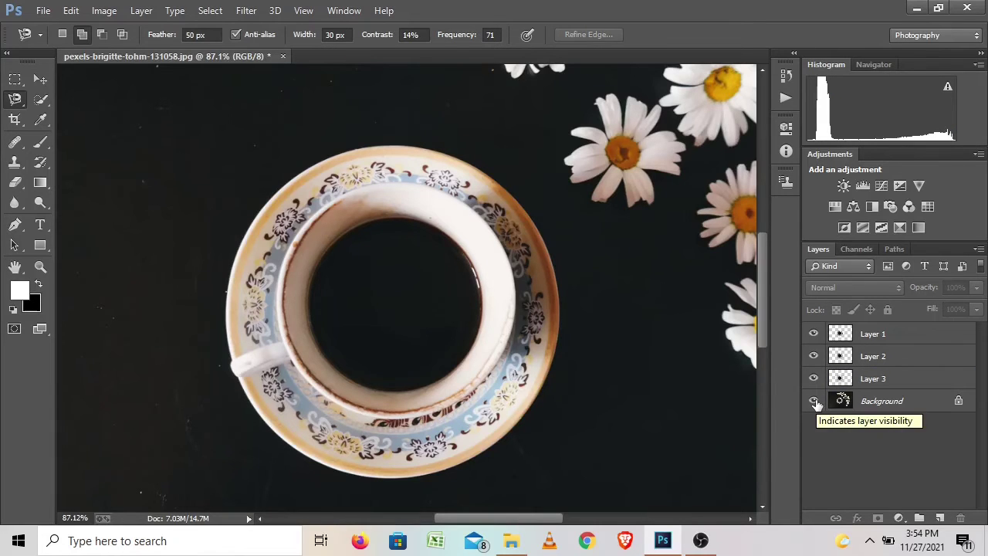
Hide the Background and Layers 2 and 3, toggling Layer 1's cut-out to inspect it.
left_click(815, 402)
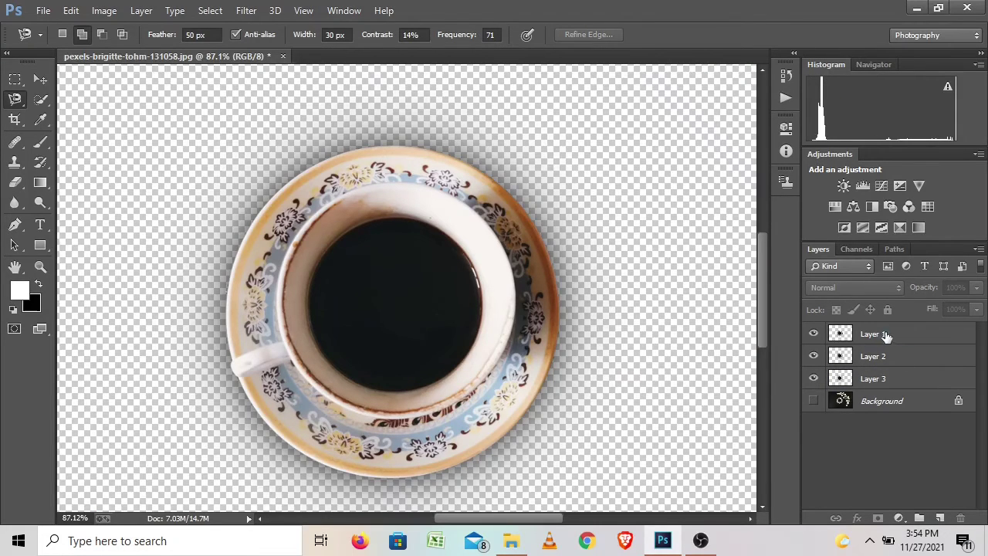
left_click(887, 335)
left_click(814, 378)
left_click(814, 356)
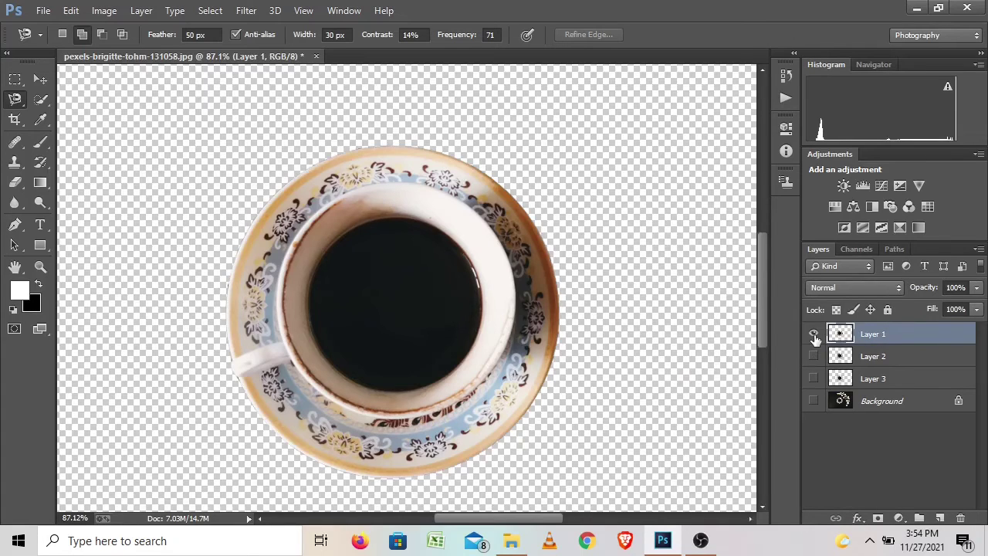
left_click(814, 333)
left_click(814, 334)
Compare the Layer 2 and Layer 3 cut-outs, then make all layers visible again.
left_click(813, 333)
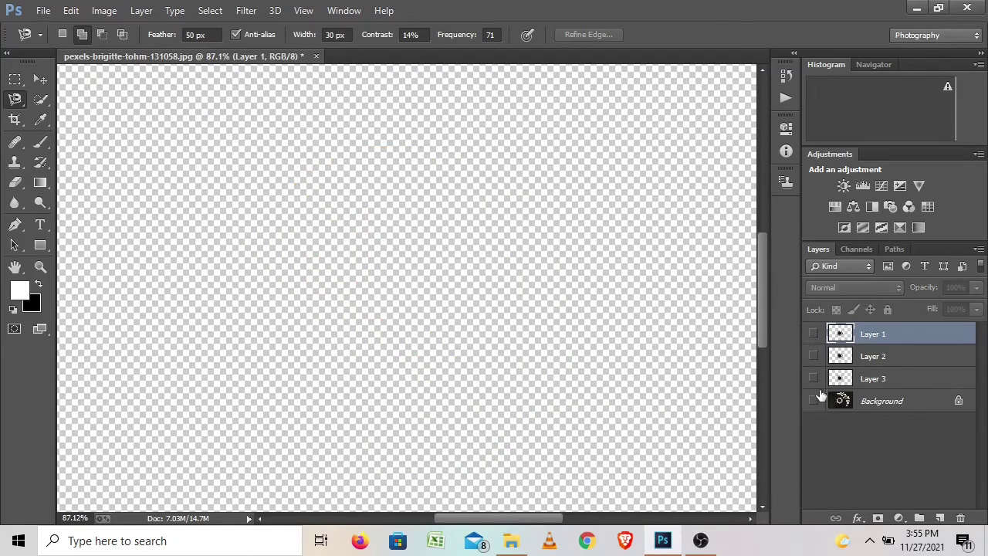
left_click(813, 356)
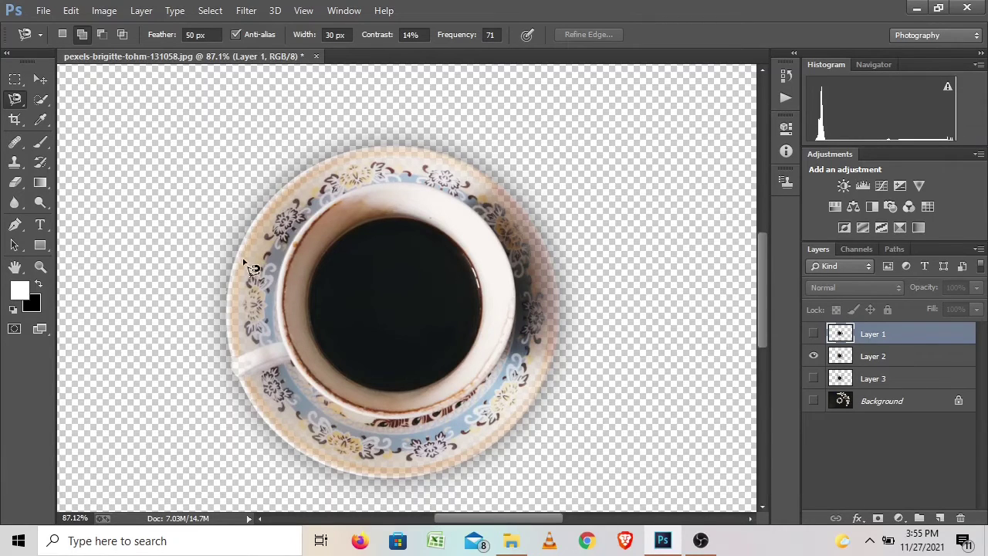
left_click(815, 358)
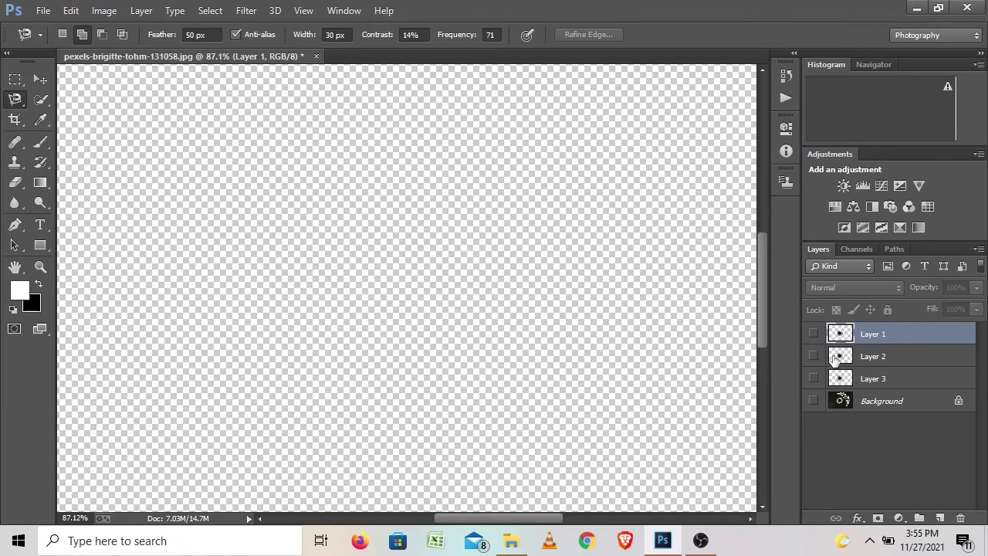
left_click(814, 358)
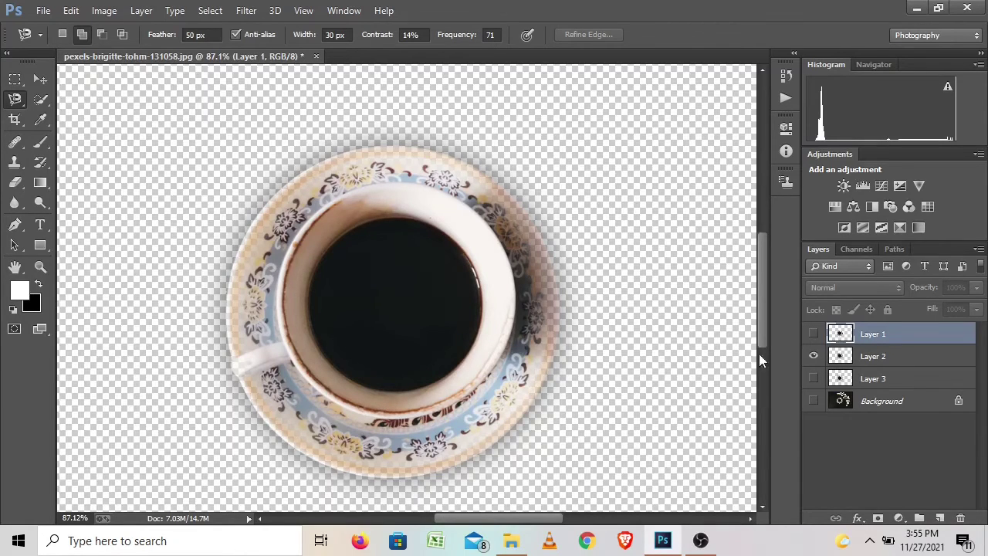
left_click(814, 358)
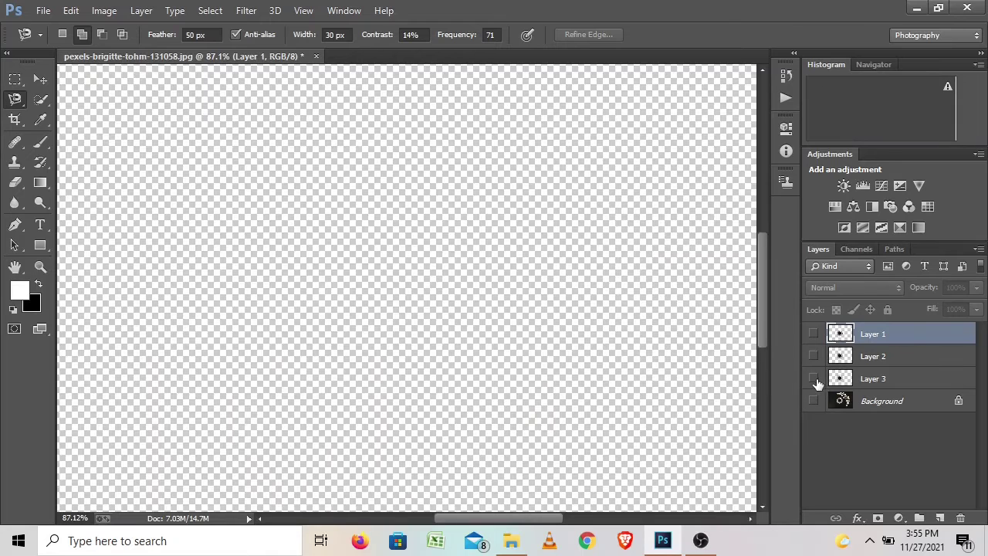
left_click(814, 379)
left_click(814, 378, "alt")
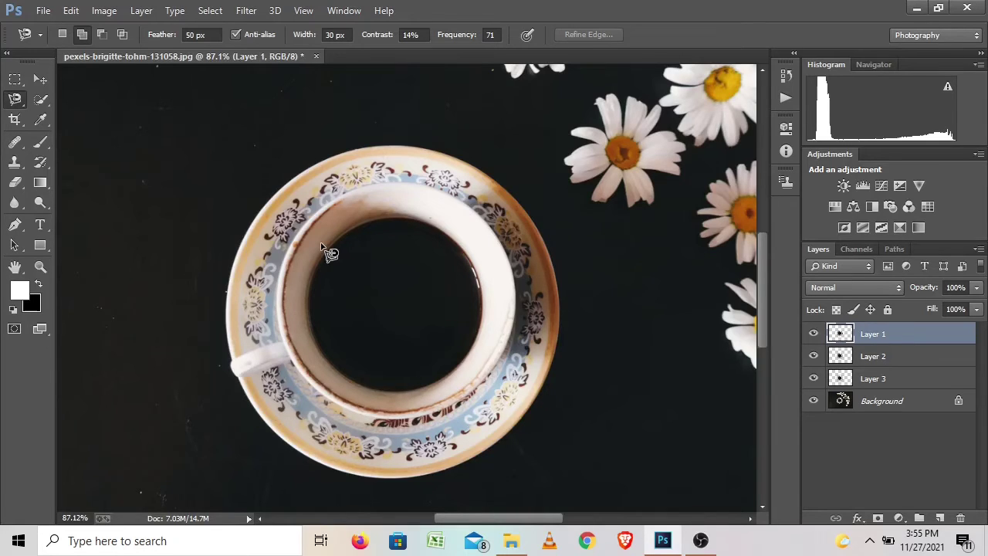
Delete Layer 3, Layer 2 and Layer 1, leaving only the Background layer.
left_click(882, 401)
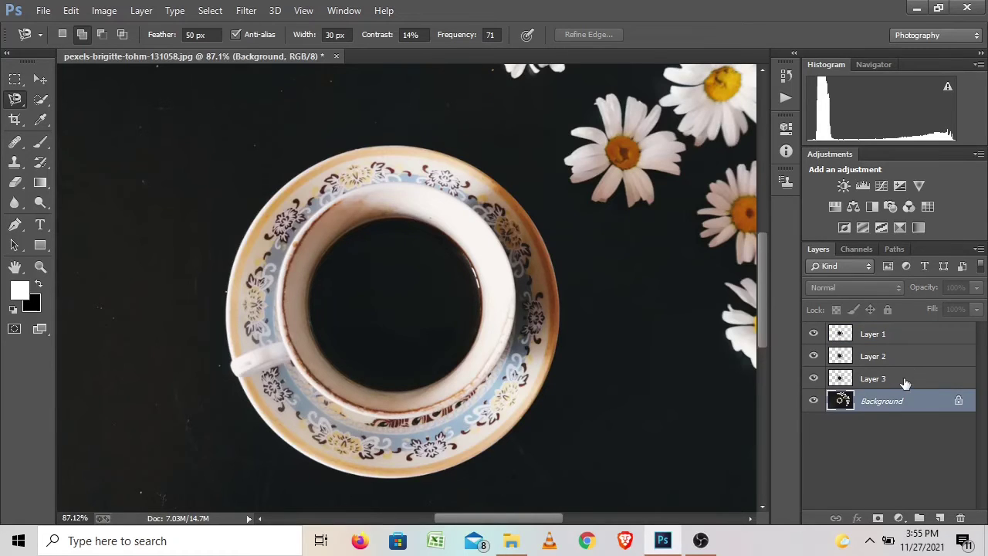
left_click(872, 380)
key("ctrl+e")
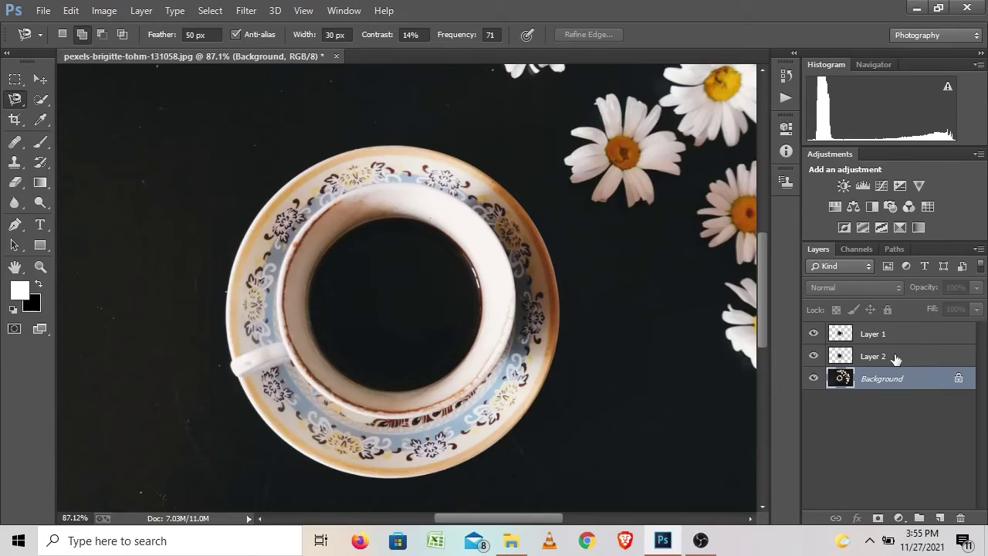
left_click(896, 357)
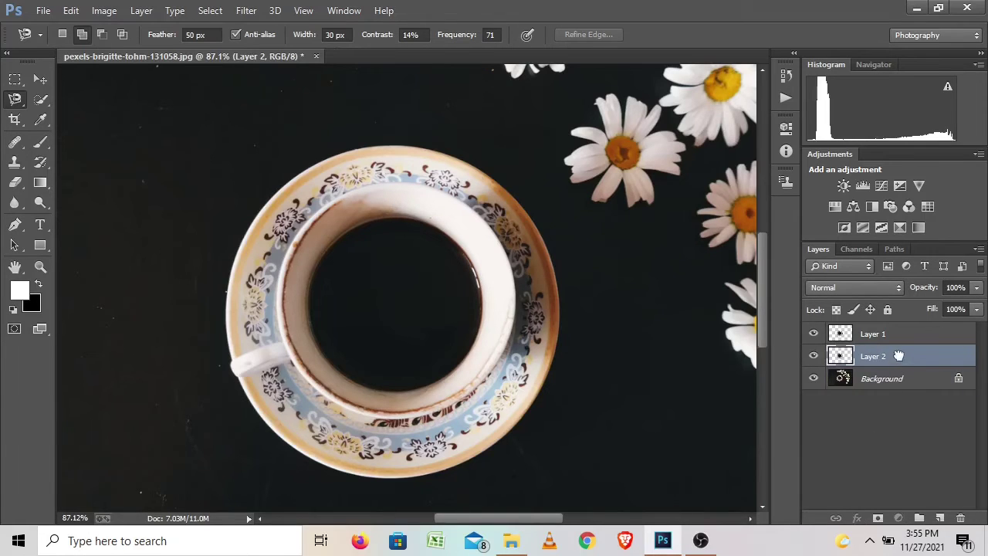
mouse_move(894, 357)
left_mouse_down()
mouse_move(960, 464)
mouse_move(963, 517)
left_mouse_up()
mouse_move(880, 333)
left_mouse_down()
mouse_move(972, 517)
mouse_move(960, 518)
left_mouse_up()
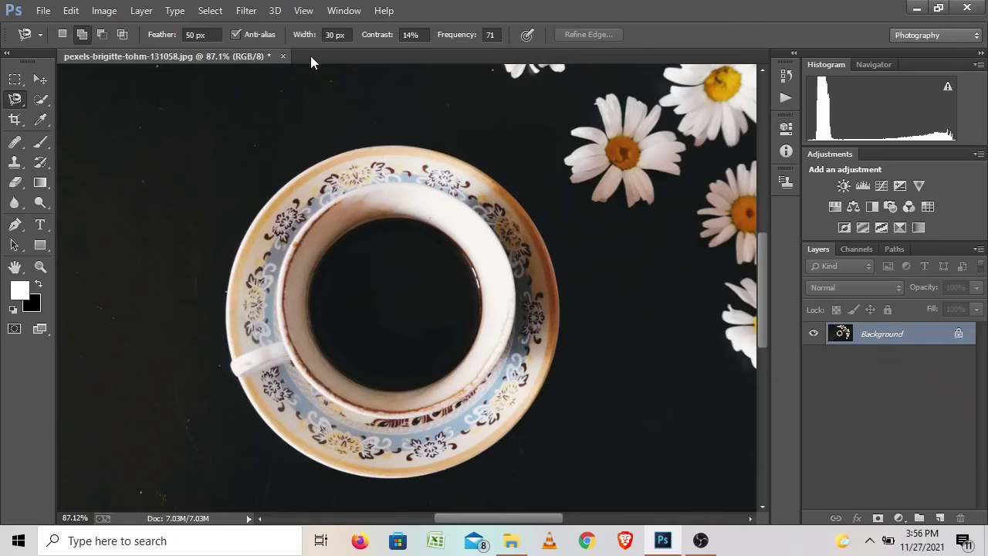
Trace a magnetic lasso selection from the saucer rim toward a daisy and accept the 50 px feather warning.
left_click(323, 160)
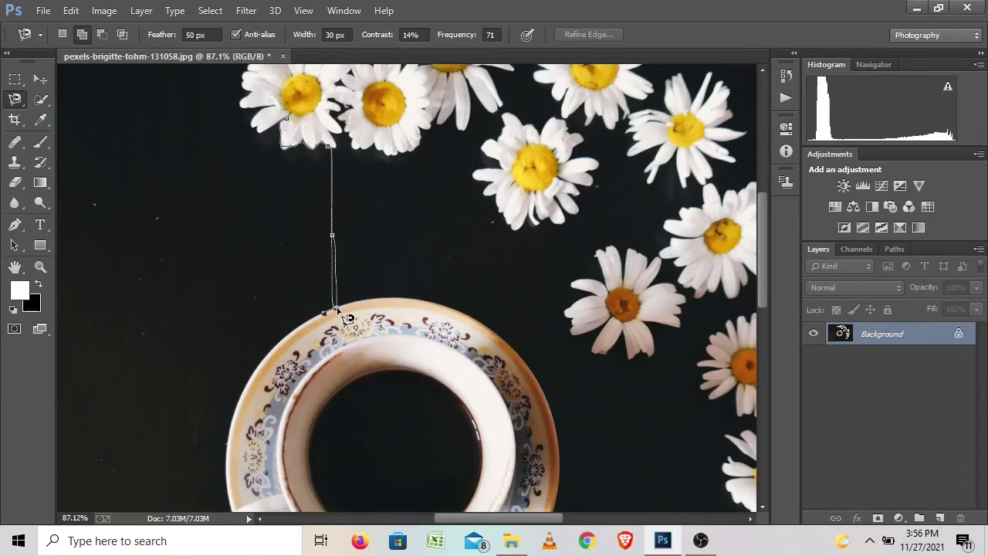
double_click(337, 308)
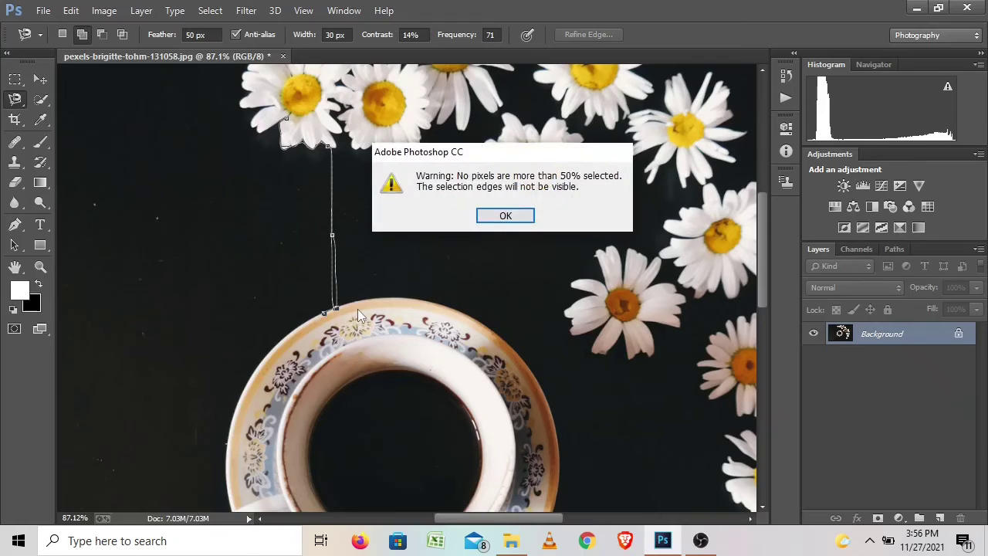
left_click(503, 214)
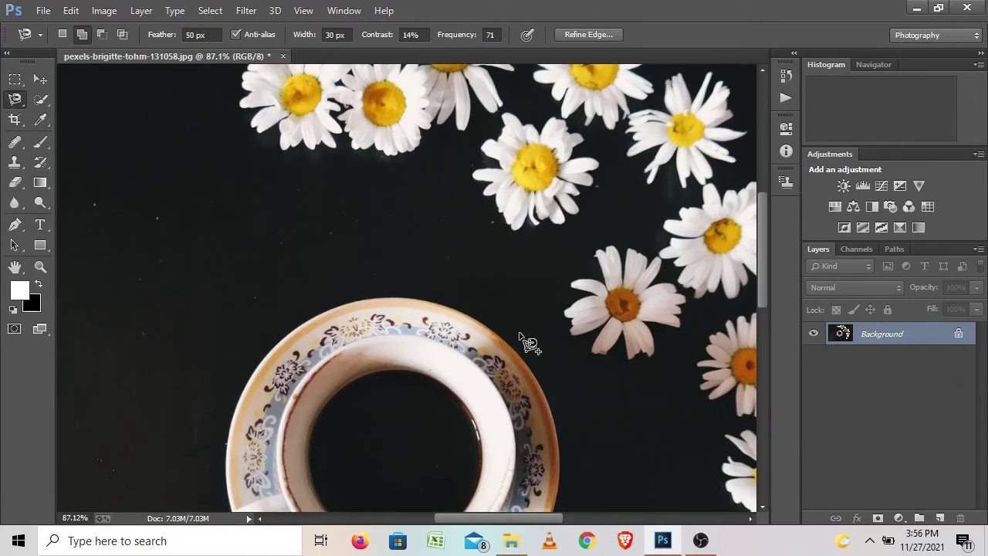
scroll(327, 95, "down", 3)
Continue the stray trace along the saucer rim, then cancel it.
scroll(395, 152, "down", 1)
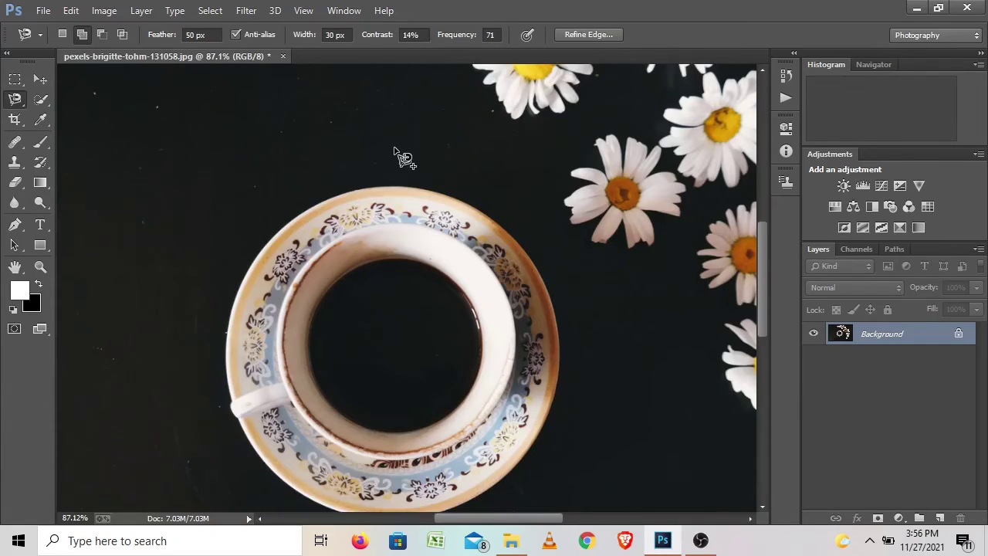
scroll(417, 131, "down", 1)
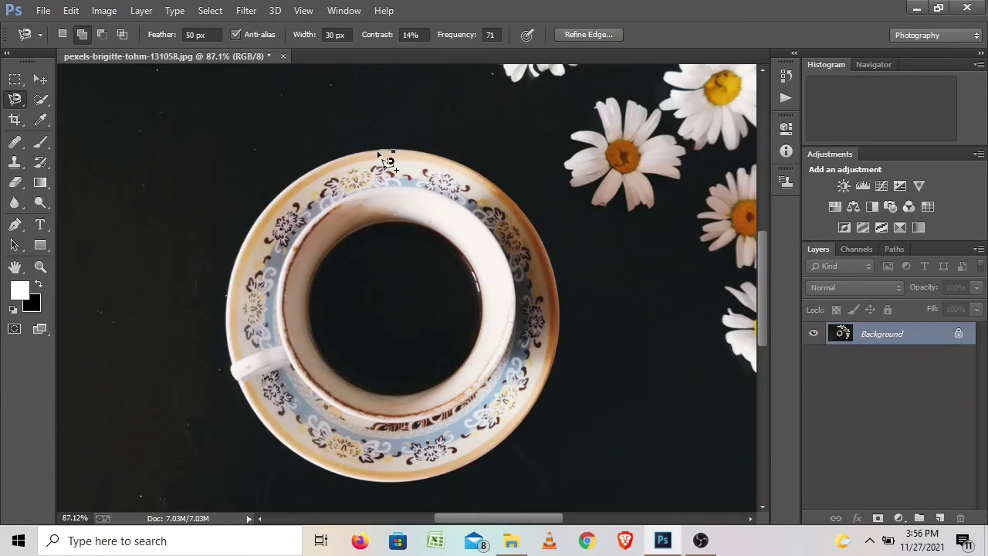
left_click_drag(376, 154, 332, 162)
left_click_drag(332, 162, 402, 245)
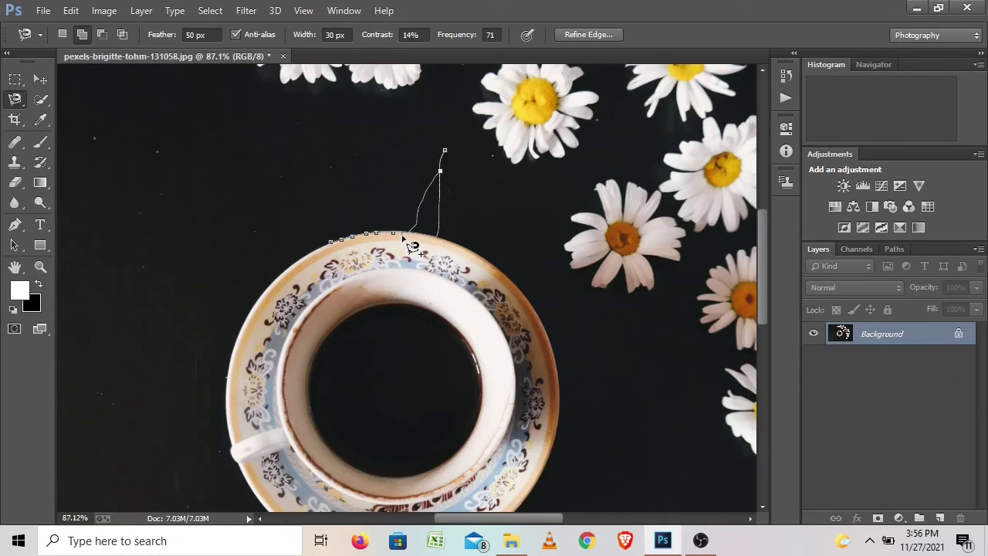
key("Escape")
Set anchor frequency to 100, trace a saucer selection, then deselect it.
left_click_drag(453, 39, 529, 36)
left_click(426, 235)
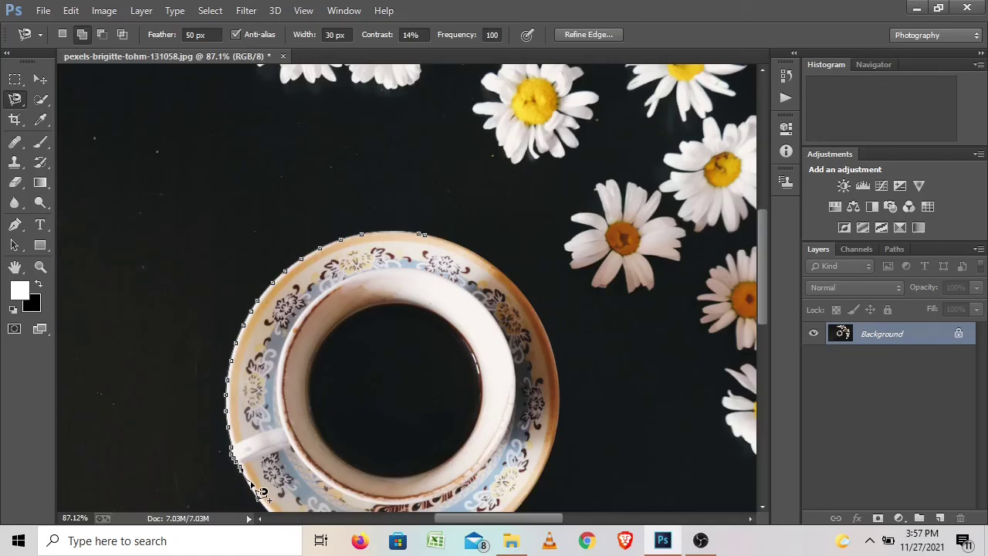
left_click_drag(249, 481, 230, 372)
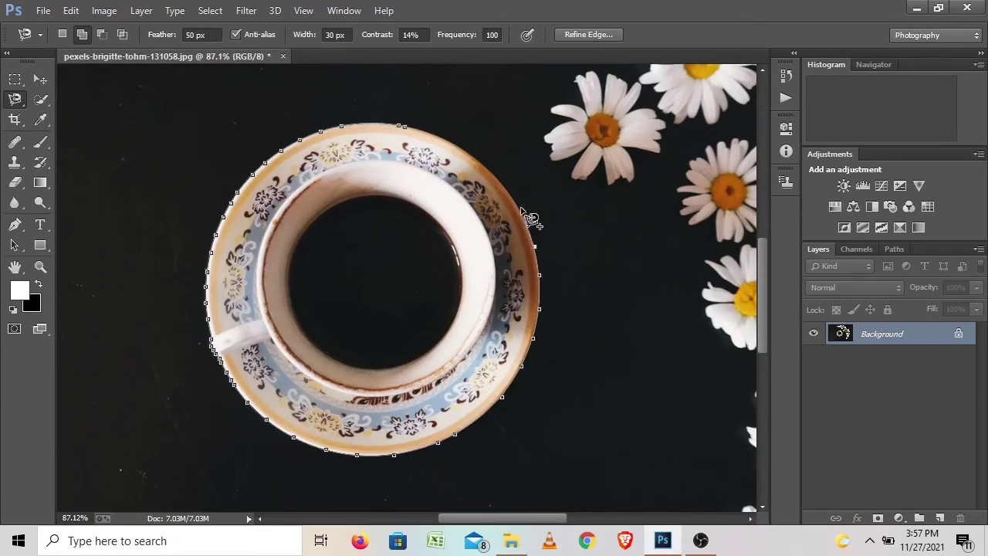
left_click(417, 137)
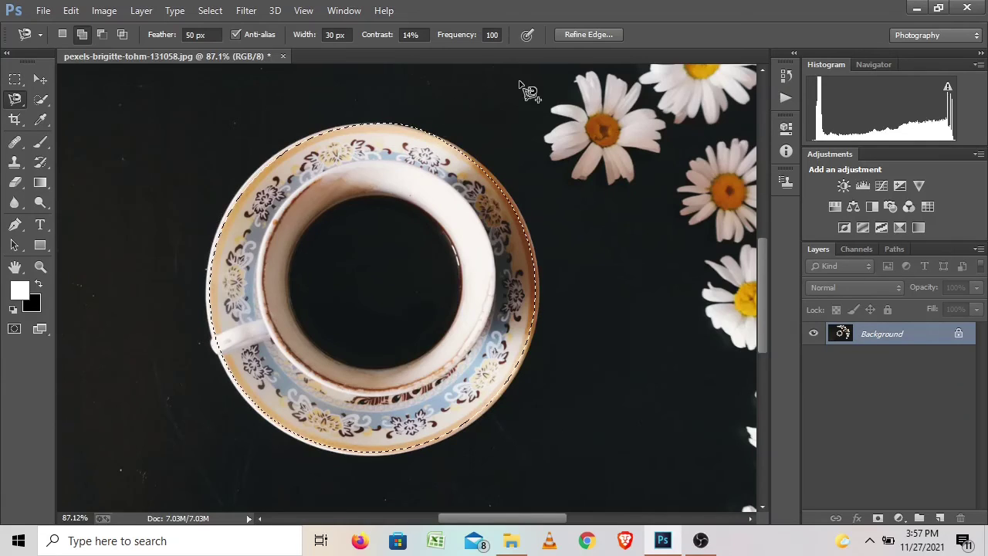
key("ctrl+d")
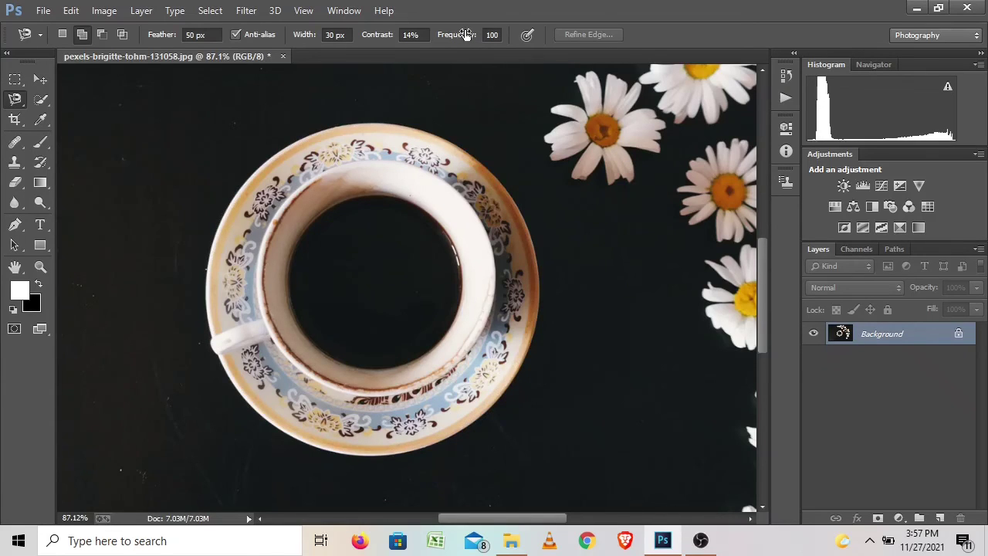
At anchor frequency 20, trace and deselect a saucer selection, then start a new rim trace.
left_click_drag(466, 34, 347, 45)
left_click_drag(452, 35, 470, 37)
left_click(420, 129)
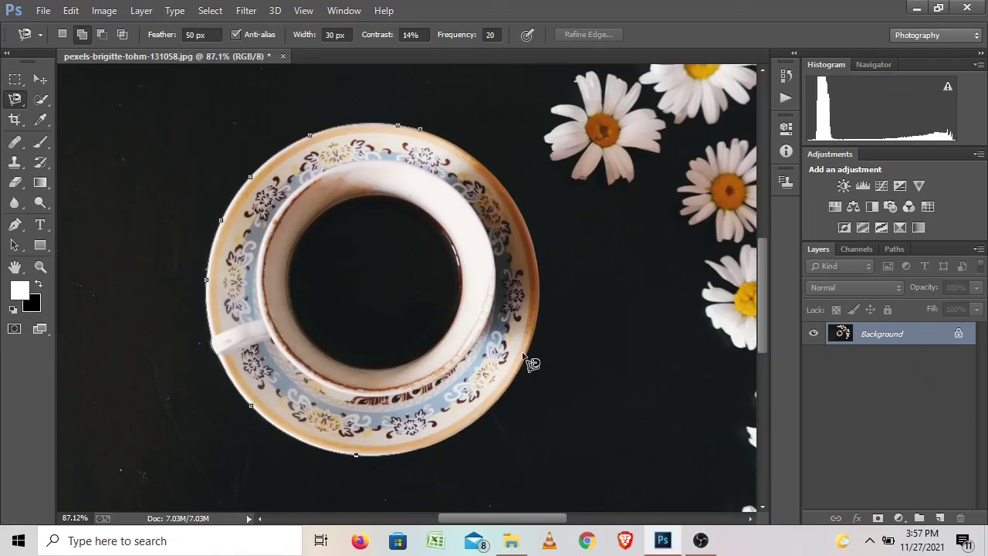
left_click(420, 130)
key("ctrl+d")
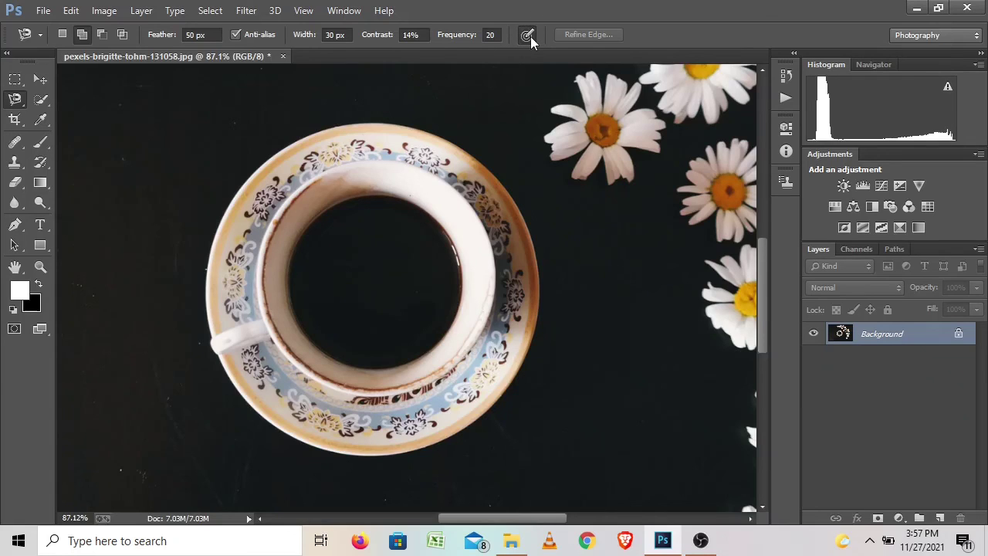
left_click(422, 133)
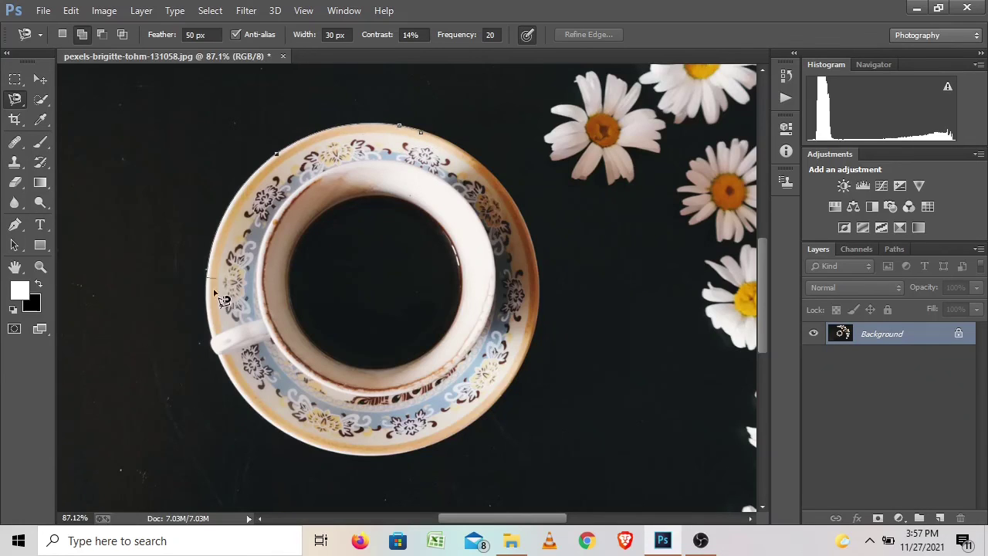